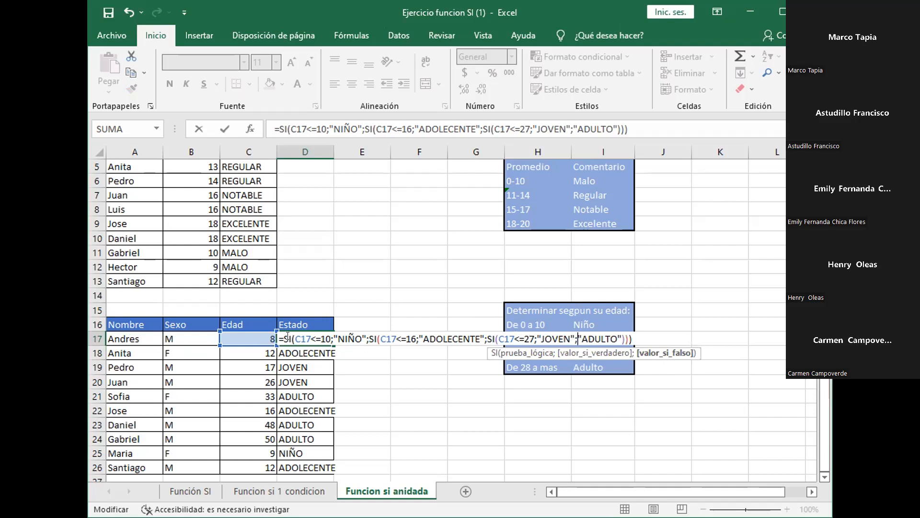
# - Confirm the nested SI formula in D17 and fill it down the Estado column through D26
pyautogui.click(293, 338)
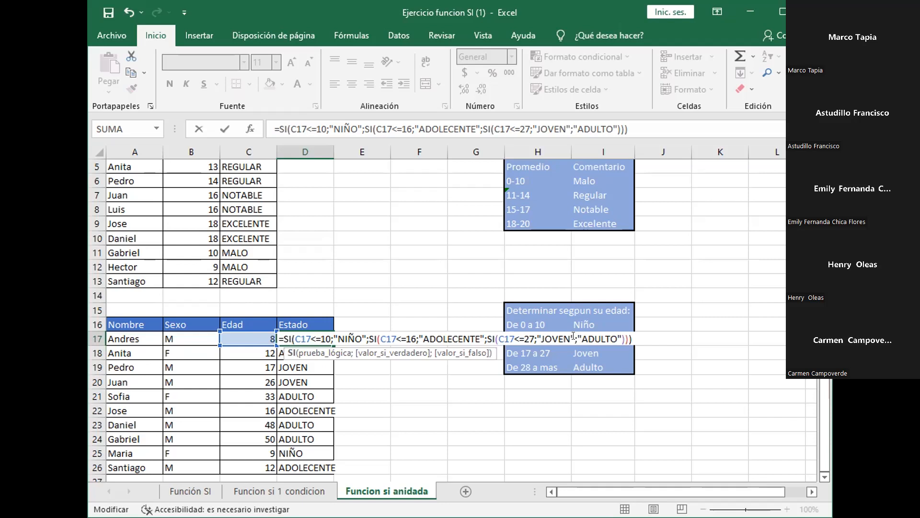
pyautogui.press('Return')
pyautogui.click(324, 340)
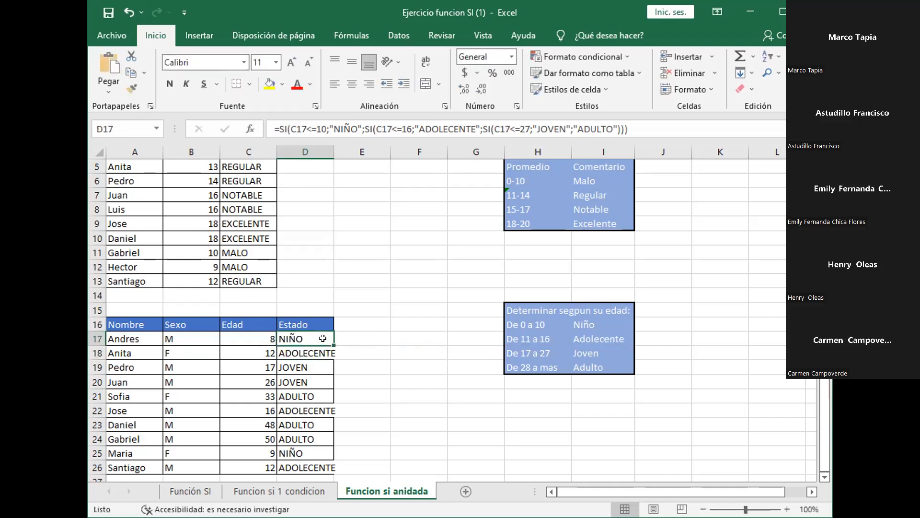
pyautogui.moveTo(334, 345); pyautogui.dragTo(309, 468)
# - Inspect the copied nested SI formulas in D25 and D24, opening D24's formula to check its cell references
pyautogui.click(306, 458)
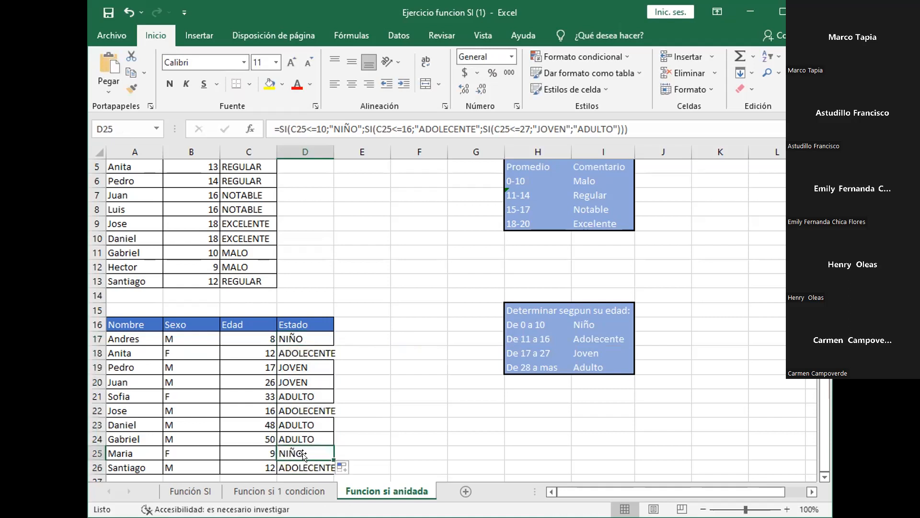
pyautogui.click(302, 437)
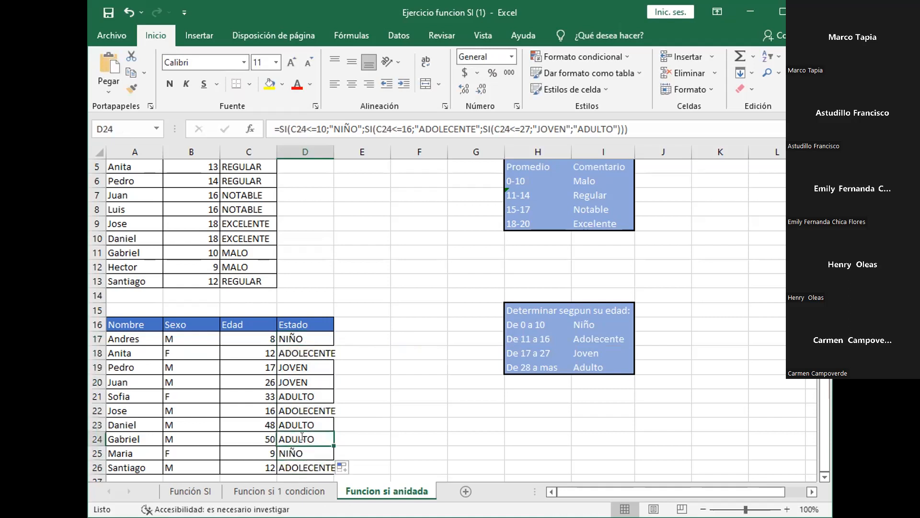
pyautogui.doubleClick(302, 437)
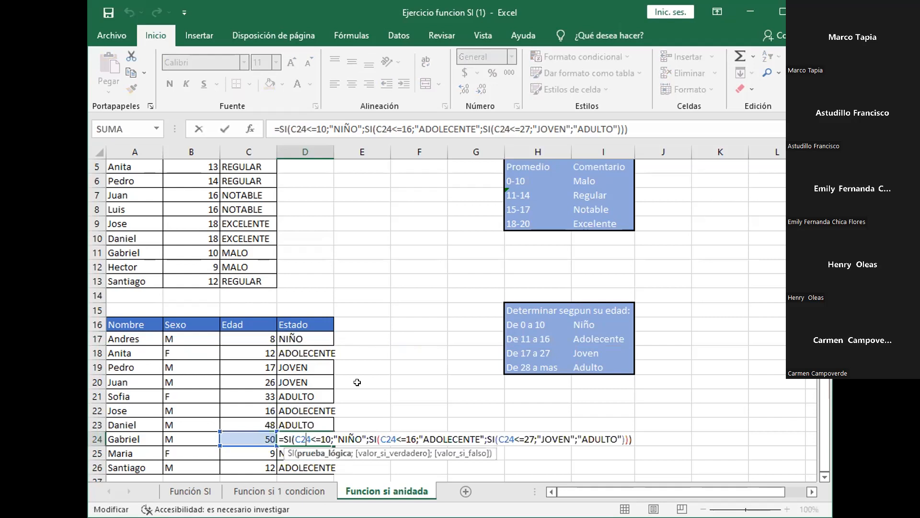
pyautogui.click(443, 335)
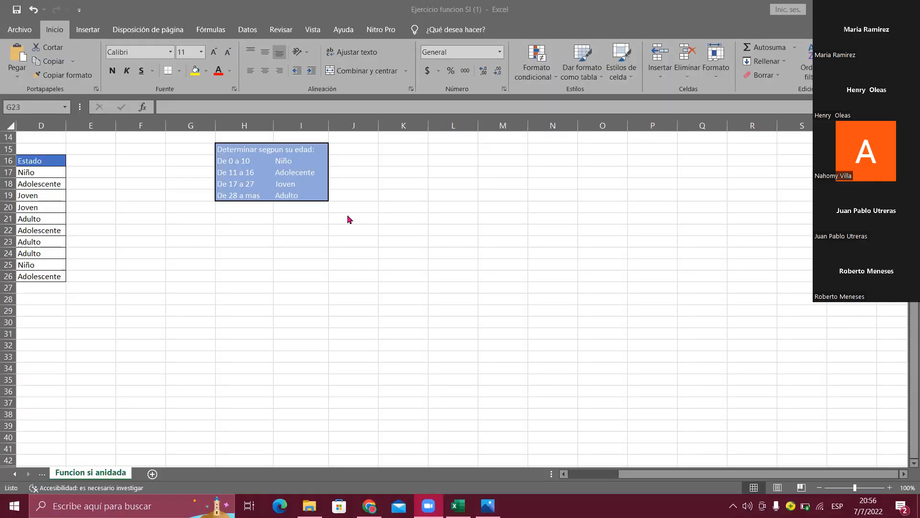
# - Examine the second workbook's age table, checking the Edad and Estado cells in row 17
pyautogui.click(617, 479)
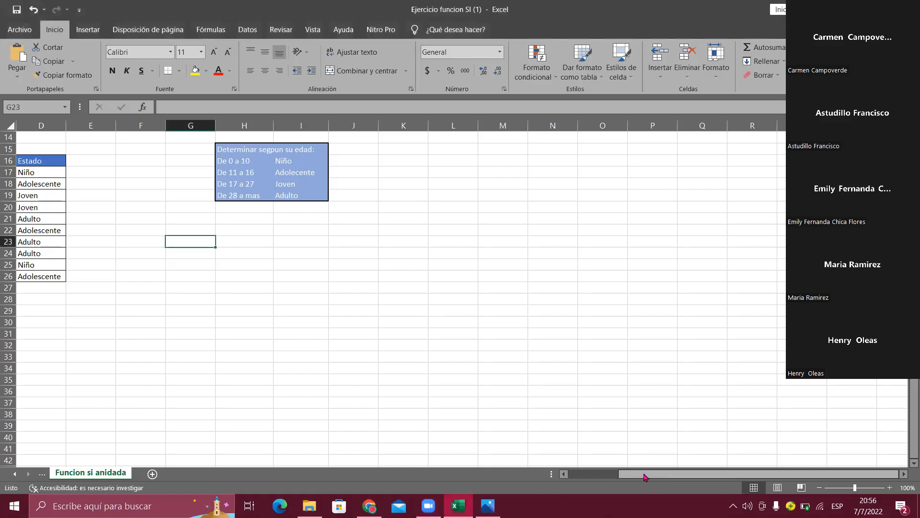
pyautogui.click(584, 477)
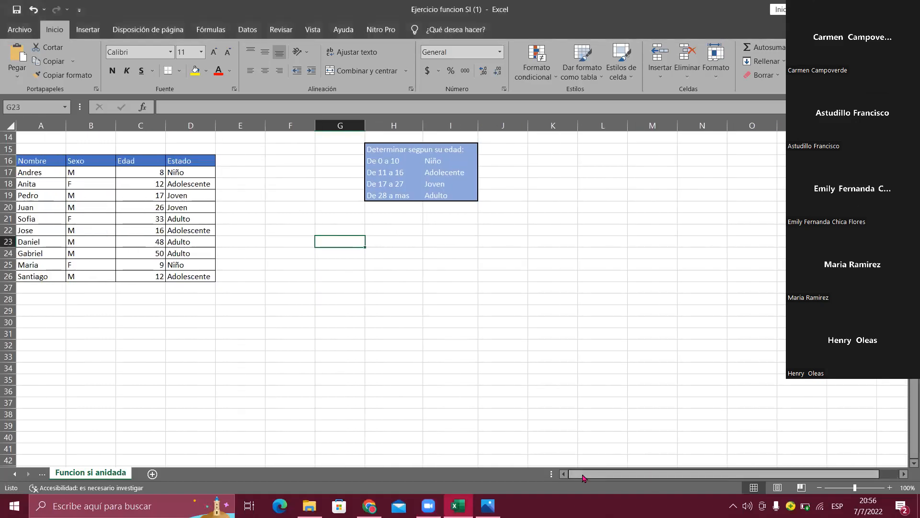
pyautogui.press('Up')
pyautogui.press('Up')
pyautogui.press('Up')
pyautogui.press('Up')
pyautogui.press('Up')
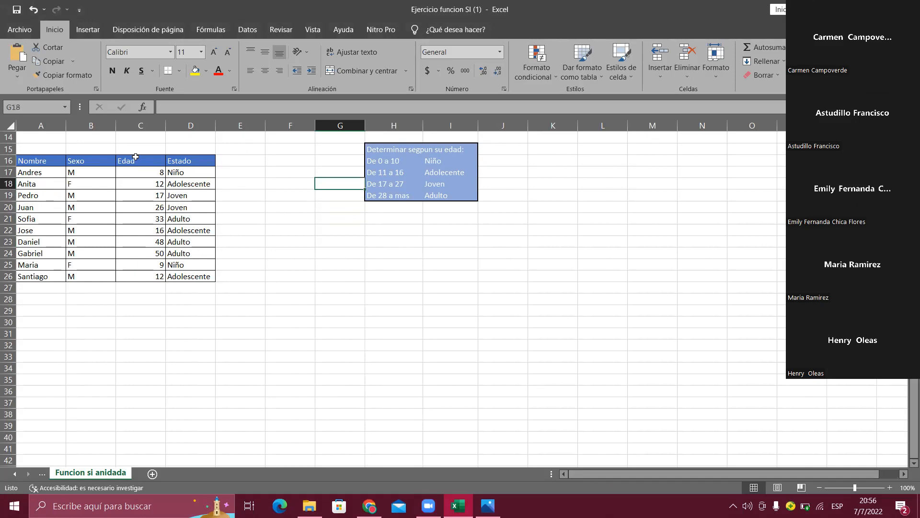
pyautogui.click(141, 174)
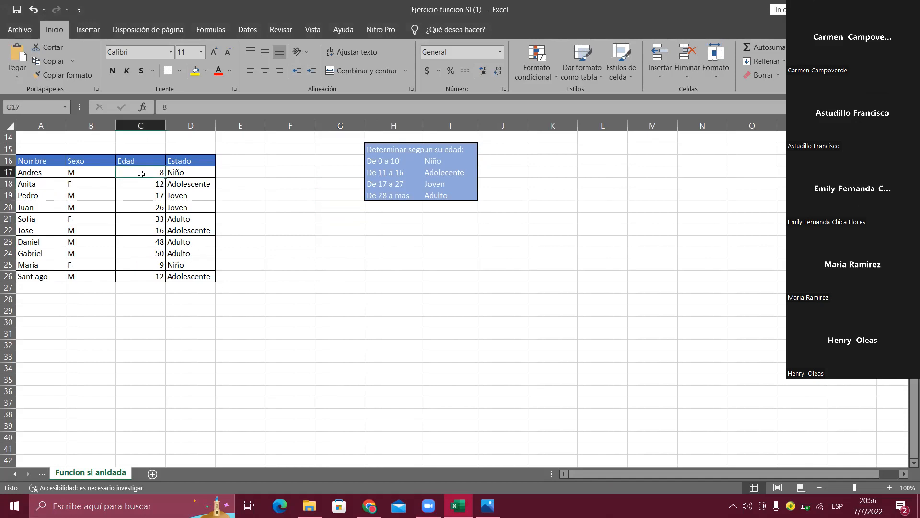
pyautogui.click(179, 171)
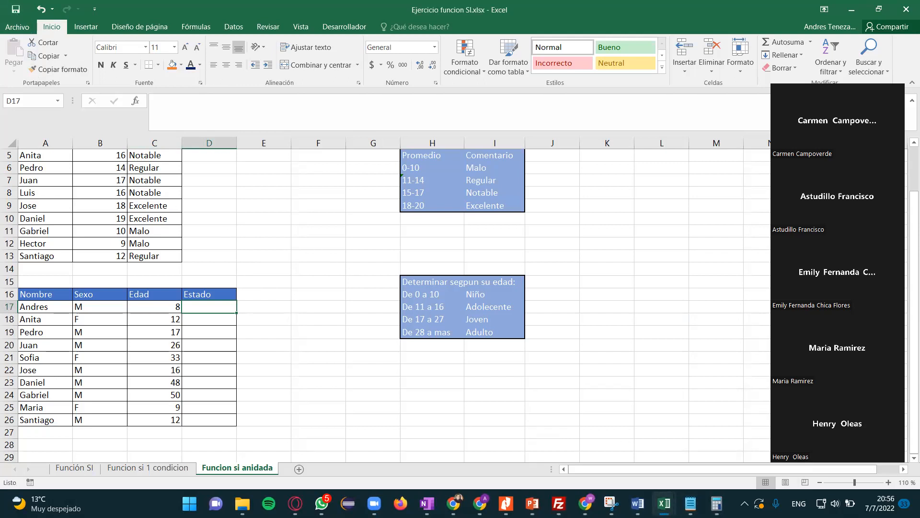
# - Switch to the workbook "Ejercicio1, funciones basicas.xlsx" and check the ESTADO formula in F7
pyautogui.moveTo(611, 504)
pyautogui.moveTo(690, 503)
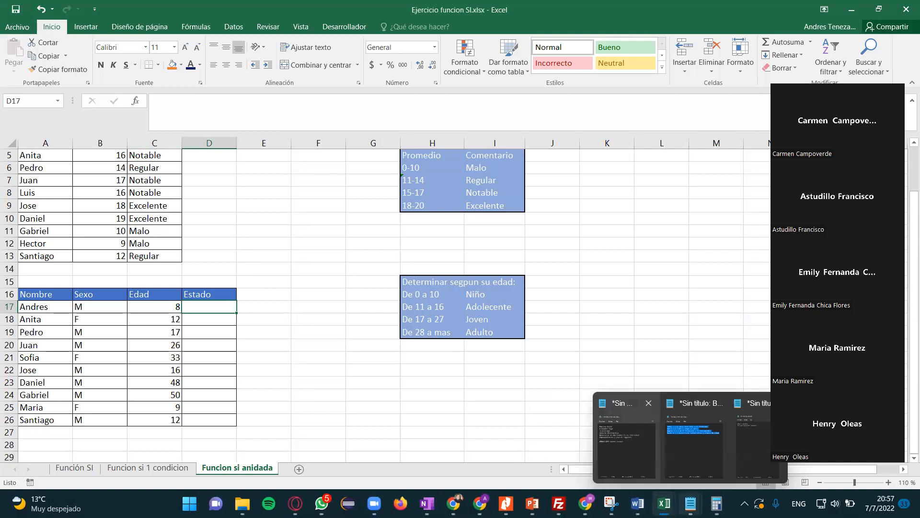
pyautogui.click(590, 453)
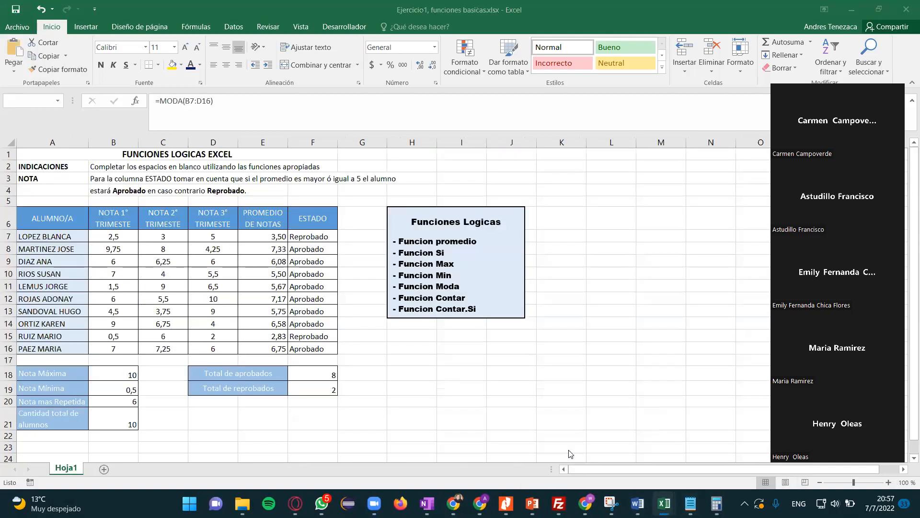
pyautogui.click(319, 237)
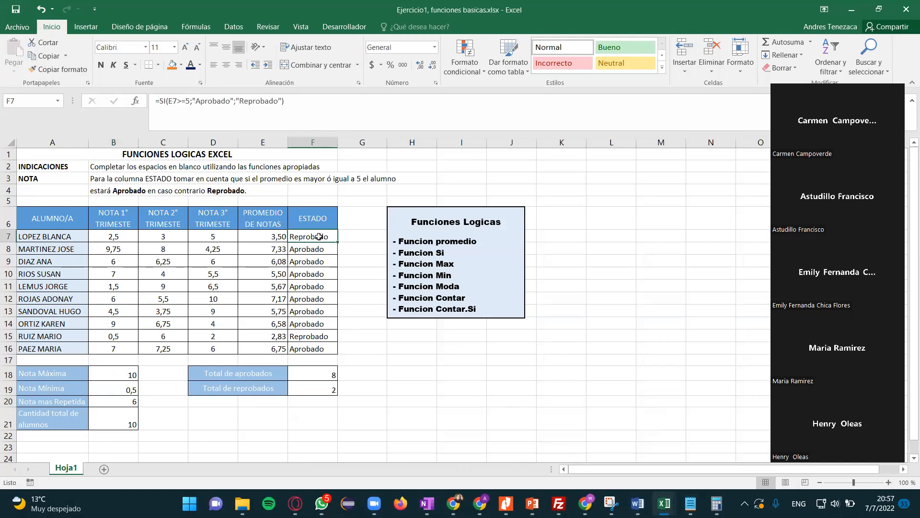
# - Clear the PROMEDIO DE NOTAS formulas in E7:E16
pyautogui.click(263, 235)
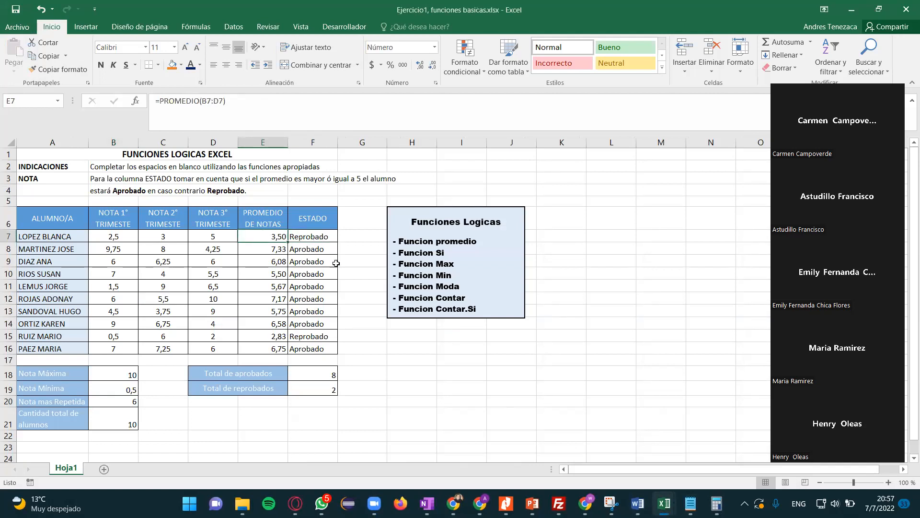
pyautogui.hotkey('shift', 'Down')
pyautogui.hotkey('shift', 'Down')
# - Clear the ESTADO formulas in F7:F16
pyautogui.hotkey('shift', 'Down')
pyautogui.hotkey('shift', 'Down')
pyautogui.hotkey('shift', 'Down')
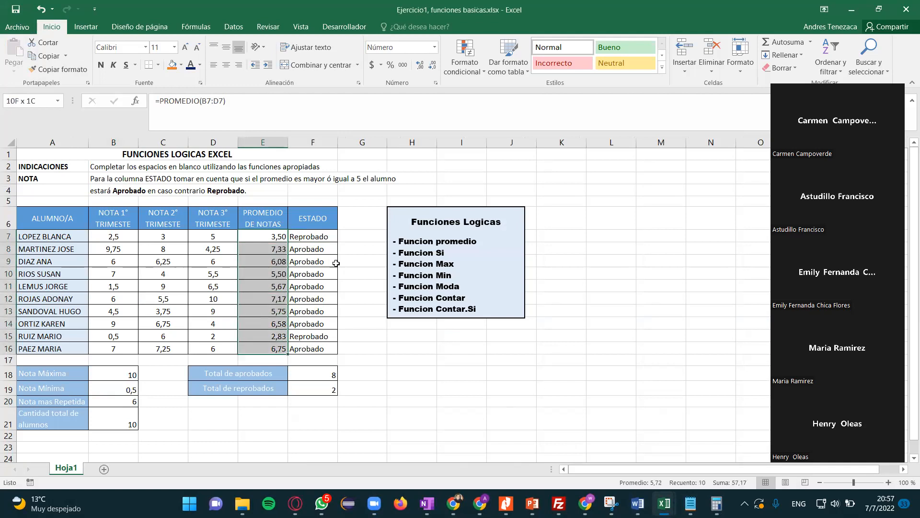
pyautogui.press('Delete')
pyautogui.press('Right')
pyautogui.hotkey('shift', 'Down')
pyautogui.hotkey('shift', 'Down')
pyautogui.hotkey('shift', 'Down')
pyautogui.hotkey('shift', 'Down')
pyautogui.hotkey('shift', 'Down')
pyautogui.hotkey('shift', 'Down')
pyautogui.hotkey('shift', 'Down')
pyautogui.hotkey('shift', 'Down')
pyautogui.hotkey('shift', 'Down')
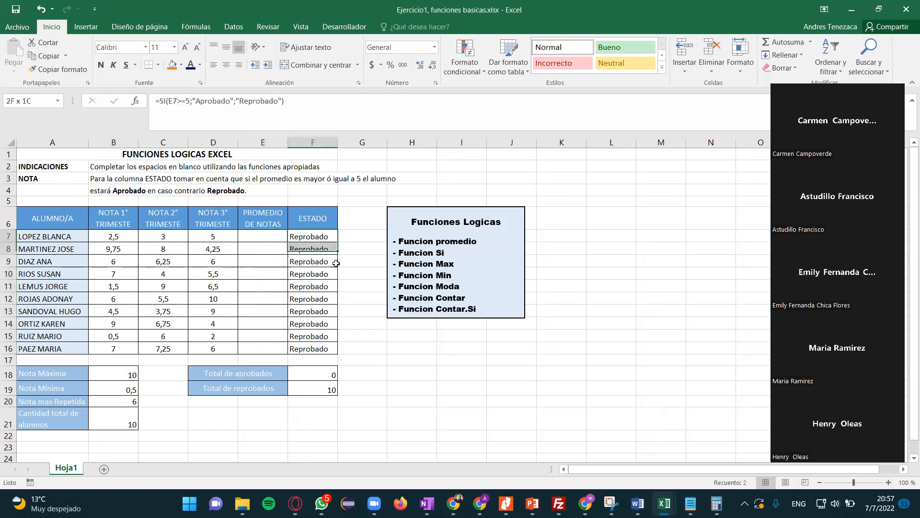
pyautogui.press('Delete')
# - Clear the Total de aprobados and Total de reprobados results in F18:F19
pyautogui.press('Down')
pyautogui.press('Down')
pyautogui.press('Down')
pyautogui.press('Down')
pyautogui.press('Down')
pyautogui.press('Down')
pyautogui.press('Down')
pyautogui.press('Down')
pyautogui.press('Down')
pyautogui.press('Down')
pyautogui.press('Down')
pyautogui.press('Down')
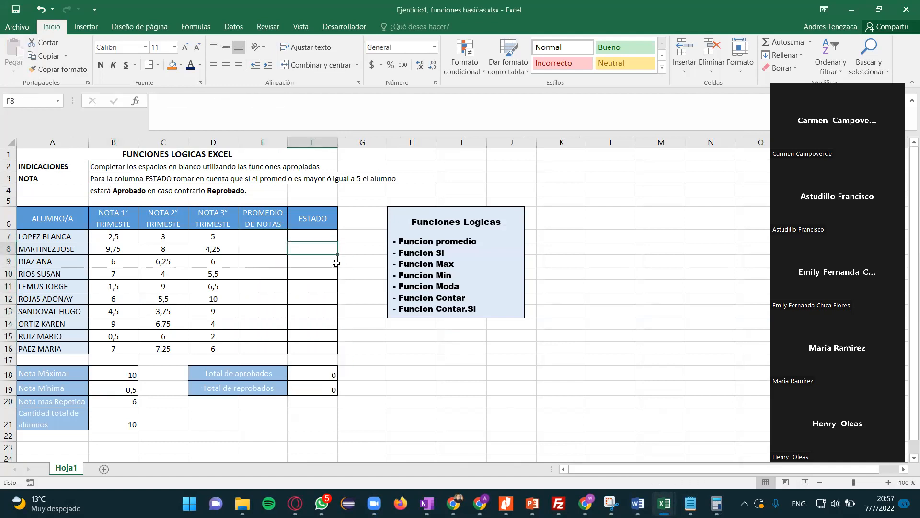
pyautogui.hotkey('shift', 'Up')
pyautogui.press('Delete')
# - Clear the maximum, minimum, most repeated grade and student count results in B18:B21, and save the workbook
pyautogui.press('Down')
pyautogui.press('Left')
pyautogui.press('Left')
pyautogui.press('Left')
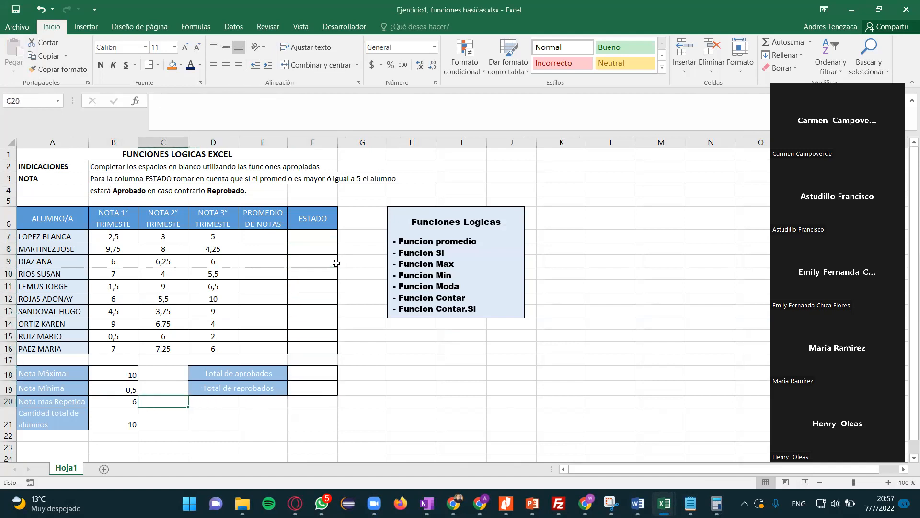
pyautogui.press('Left')
pyautogui.press('Up')
pyautogui.press('Up')
pyautogui.press('Delete')
pyautogui.press('Down')
pyautogui.press('Delete')
pyautogui.press('Down')
pyautogui.press('Delete')
pyautogui.press('Down')
pyautogui.press('Delete')
pyautogui.press('Down')
pyautogui.press('Right')
pyautogui.press('Up')
pyautogui.press('Up')
pyautogui.click(13, 13)
# - Switch to the INFORMATICA EMPRESARIAL course page in Chrome and turn on editing for Unidad 2
pyautogui.click(480, 503)
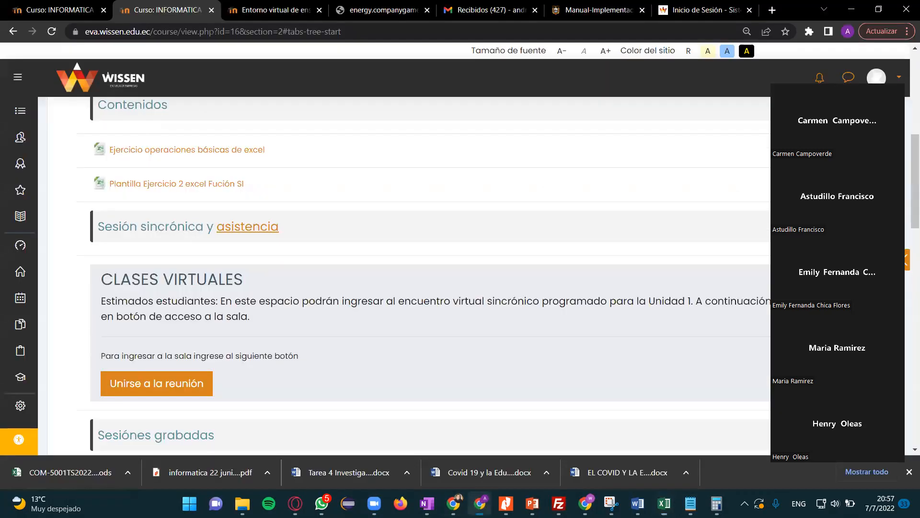
pyautogui.scroll(8, 375, 336)
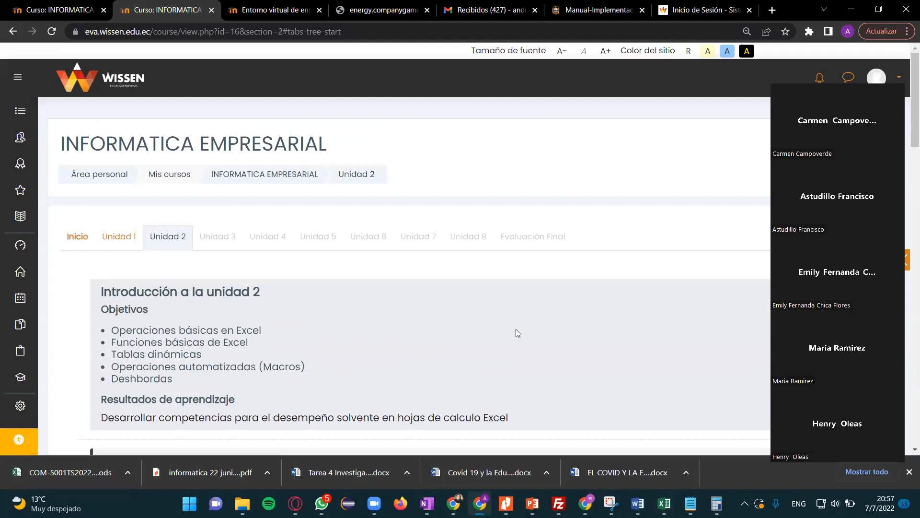
pyautogui.scroll(-5, 516, 329)
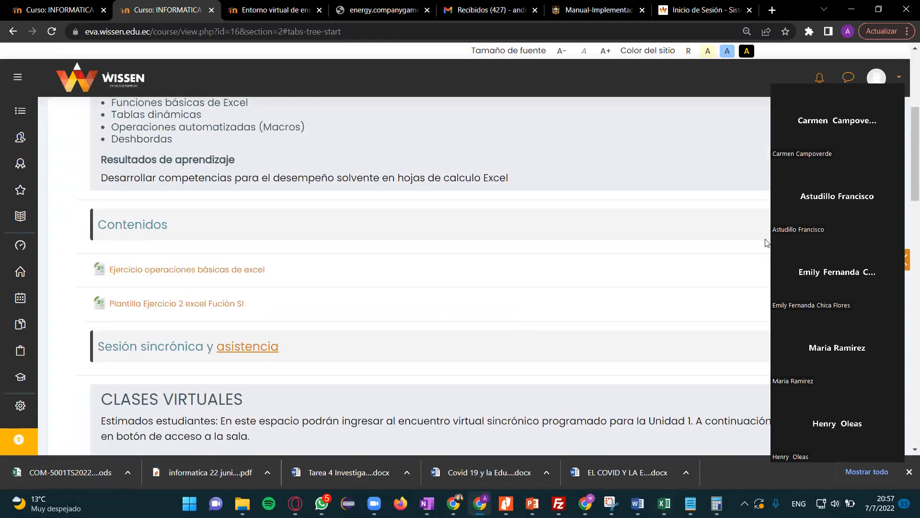
pyautogui.scroll(5, 726, 329)
pyautogui.click(868, 177)
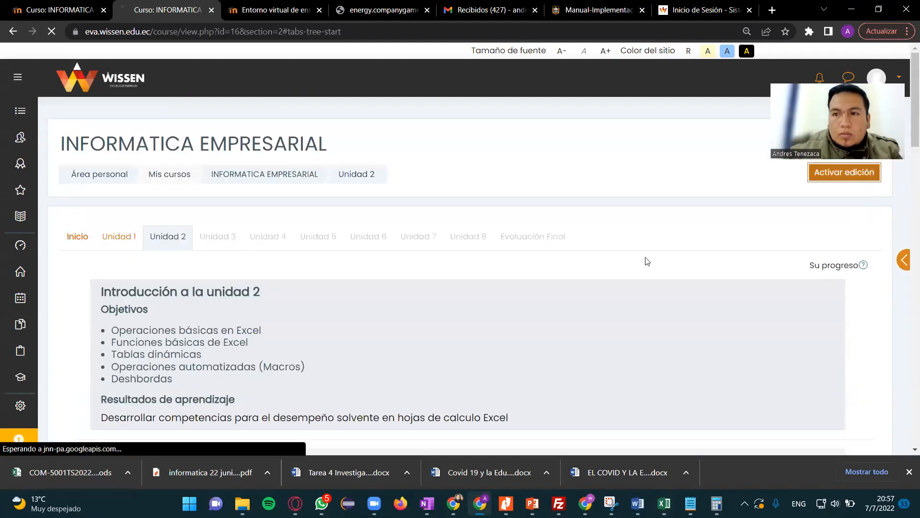
# - Duplicate the resource "Plantilla Ejercicio 2 excel Fución SI" under Contenidos
pyautogui.scroll(-6, 608, 283)
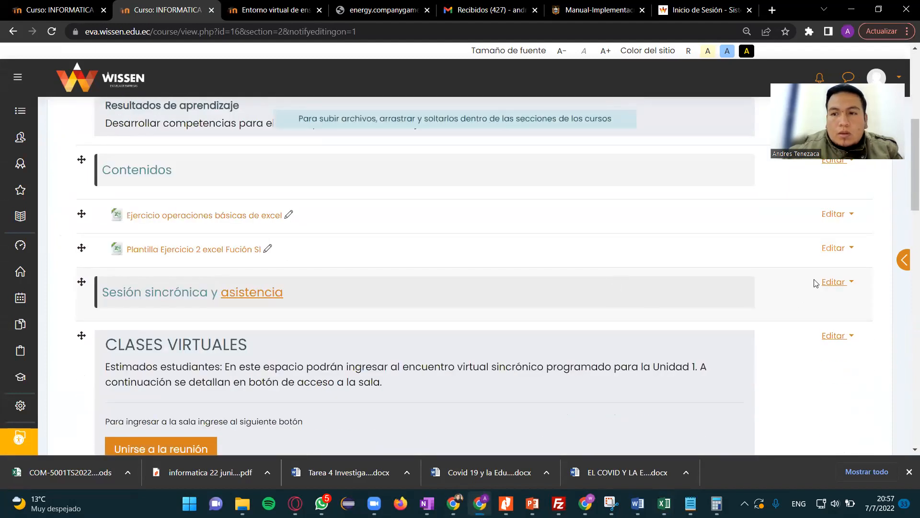
pyautogui.click(834, 247)
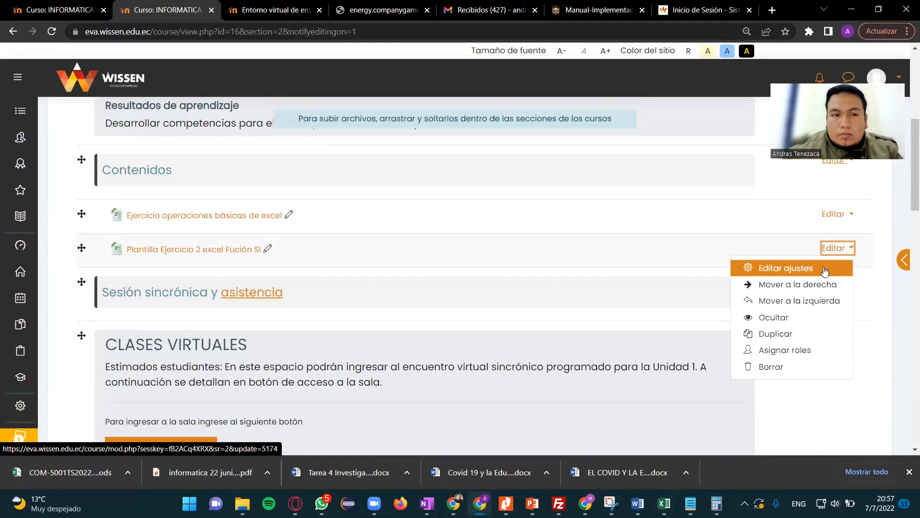
pyautogui.click(790, 331)
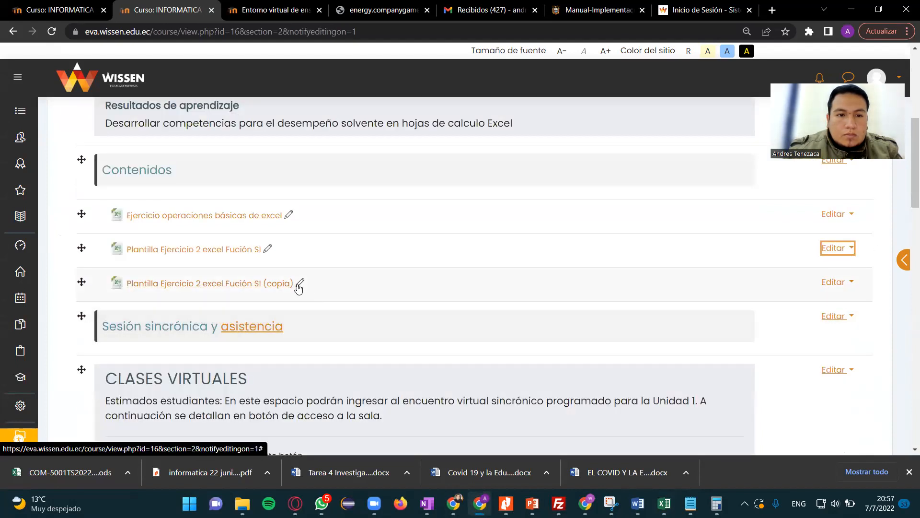
# - Open the duplicated resource's title for editing and change its exercise number to 3
pyautogui.click(299, 283)
pyautogui.press('End')
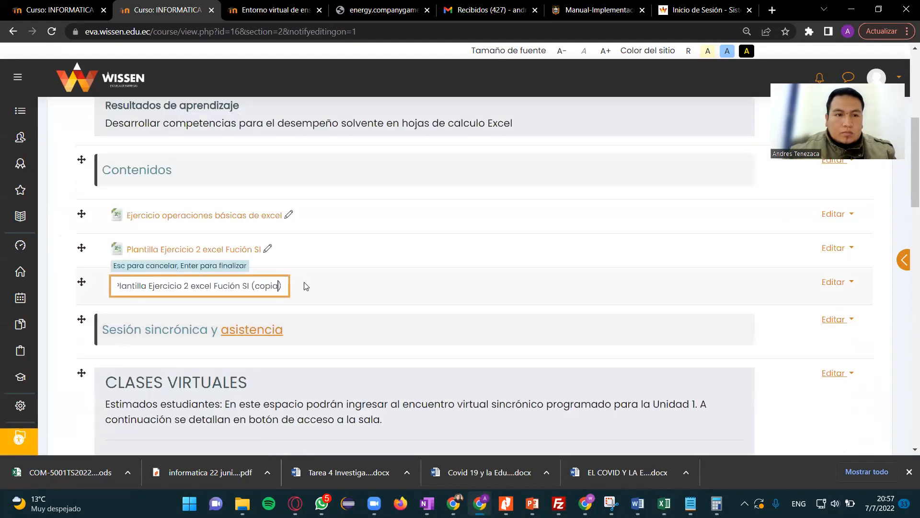
pyautogui.press('Left')
pyautogui.press('Left')
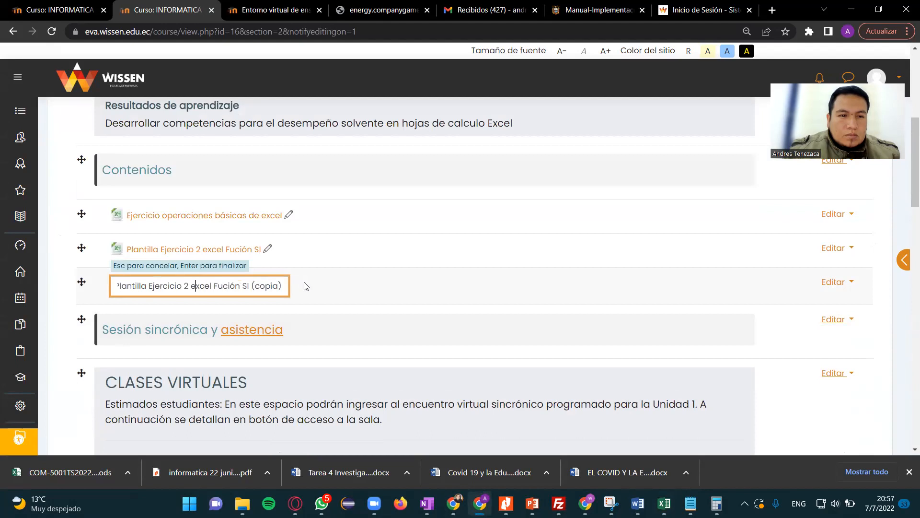
pyautogui.press('BackSpace')
pyautogui.write('2')
pyautogui.press('BackSpace')
pyautogui.press('BackSpace')
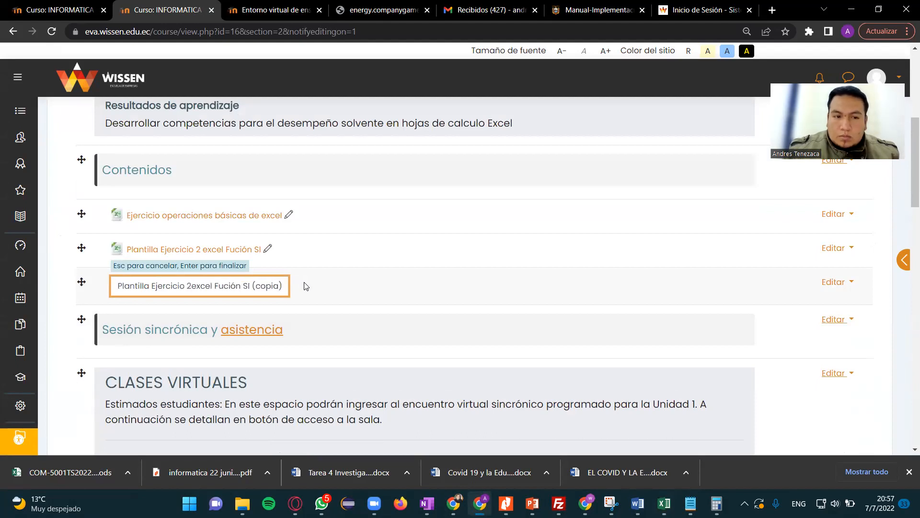
pyautogui.write('3')
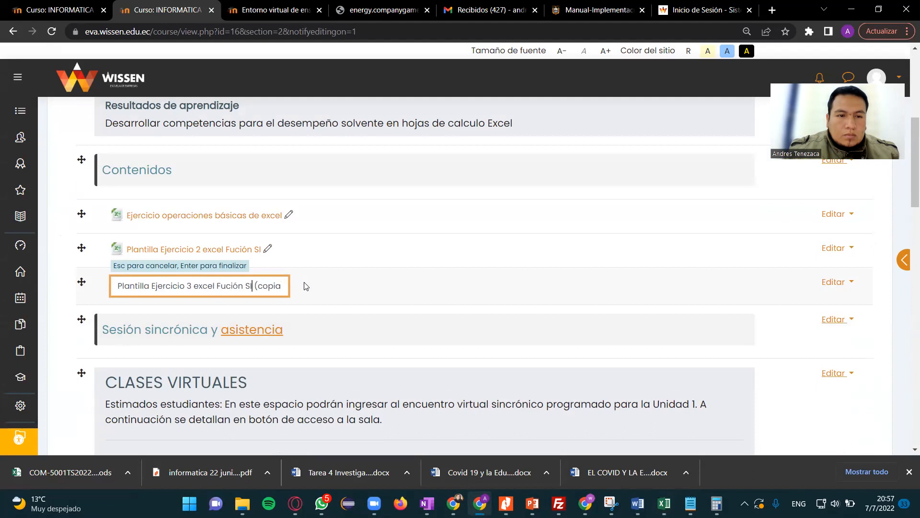
# - Rename the duplicated resource as "Plantilla Ejercicio 3 excel Fución básicas"
pyautogui.press('End')
pyautogui.press('BackSpace')
pyautogui.press('BackSpace')
pyautogui.press('BackSpace')
pyautogui.press('BackSpace')
pyautogui.press('BackSpace')
pyautogui.press('BackSpace')
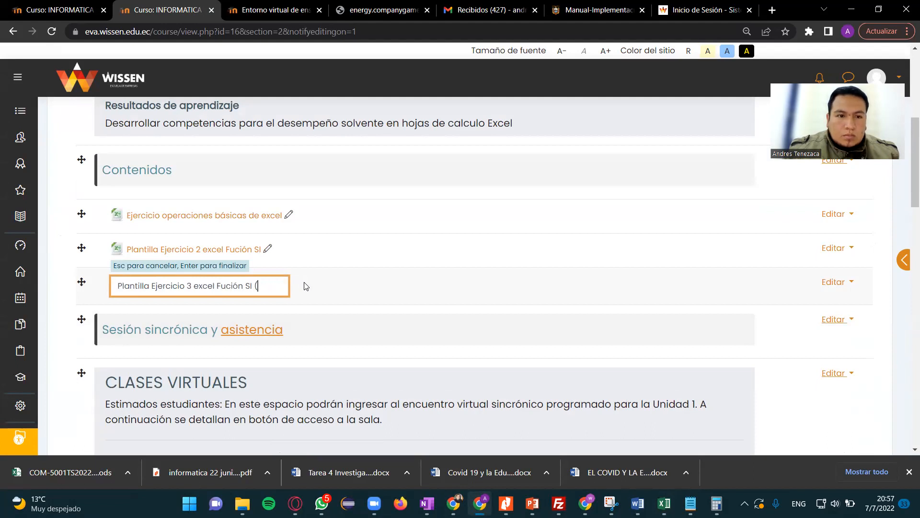
pyautogui.write('b[asic')
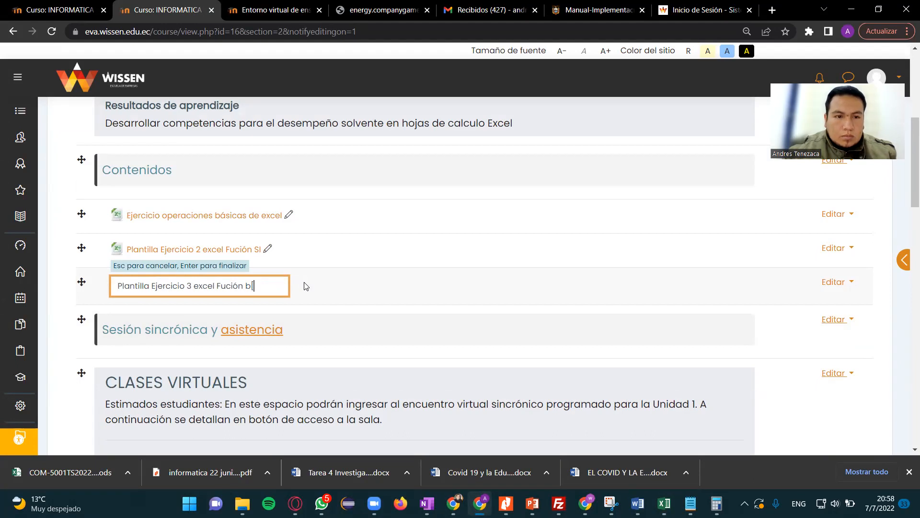
pyautogui.hotkey('alt', 'shift')
pyautogui.write('ásicas')
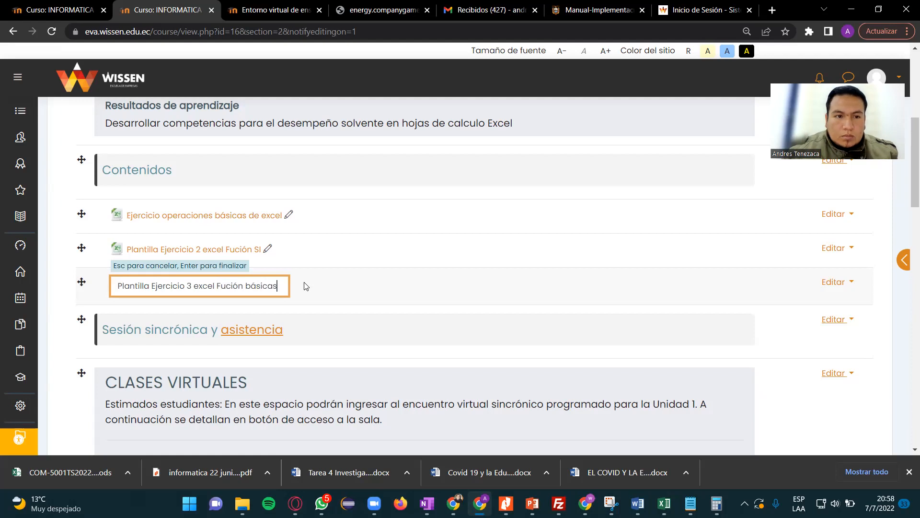
pyautogui.press('Return')
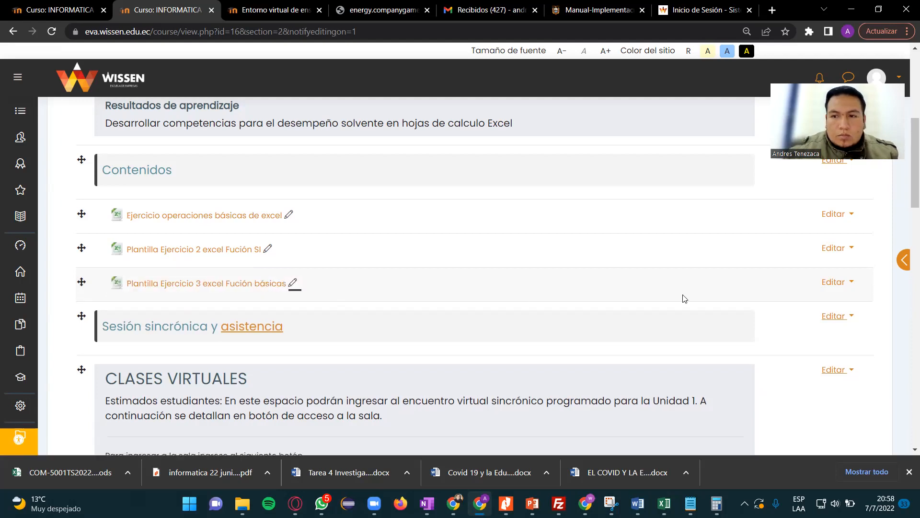
# - Open the settings of the Plantilla Ejercicio 3 resource and bring up the Ejercicios excel folder in File Explorer
pyautogui.click(835, 281)
pyautogui.click(767, 300)
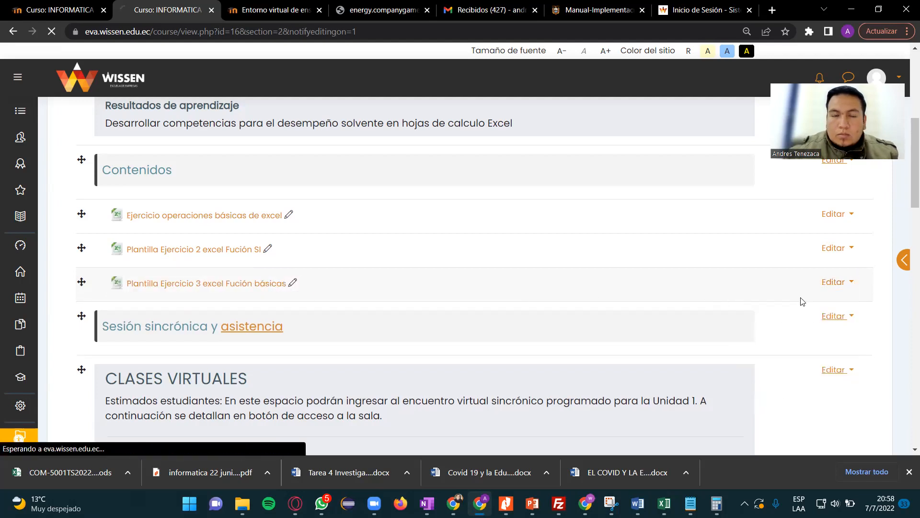
pyautogui.scroll(-2, 422, 287)
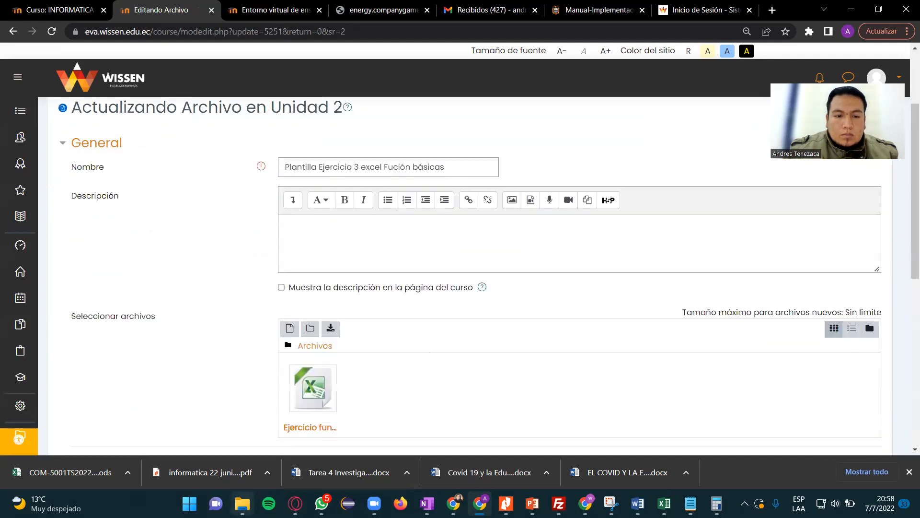
pyautogui.moveTo(243, 504)
pyautogui.click(209, 452)
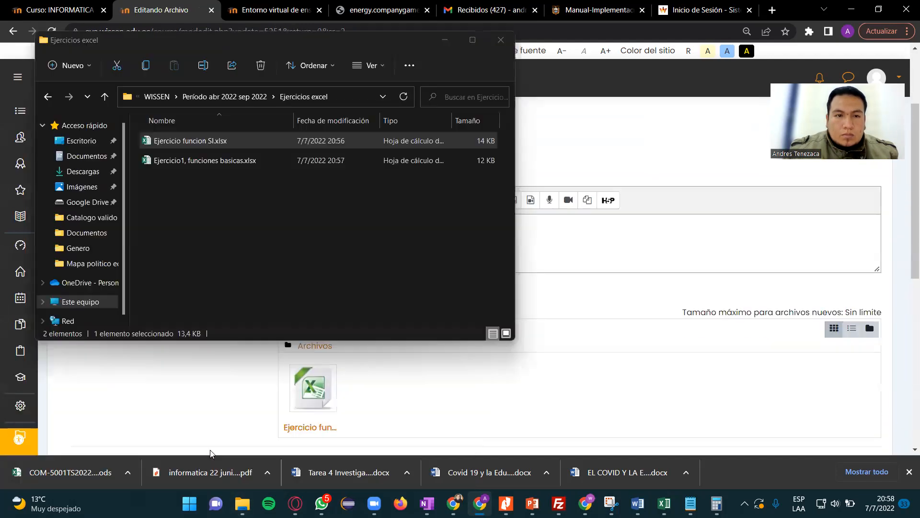
# - Open Ejercicio1, funciones basicas.xlsx from the folder to check its contents in Excel, and return to the resource form with the folder in front
pyautogui.click(307, 237)
pyautogui.moveTo(213, 163); pyautogui.dragTo(599, 225)
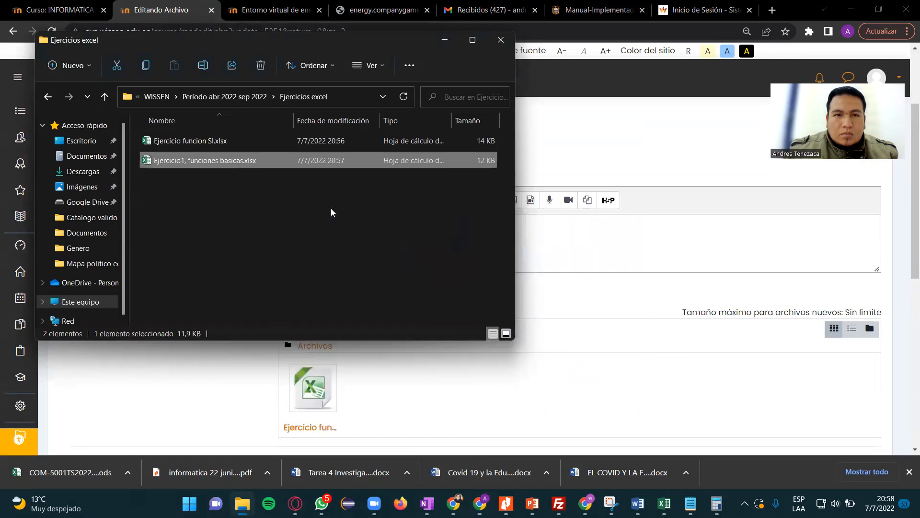
pyautogui.click(257, 201)
pyautogui.doubleClick(249, 162)
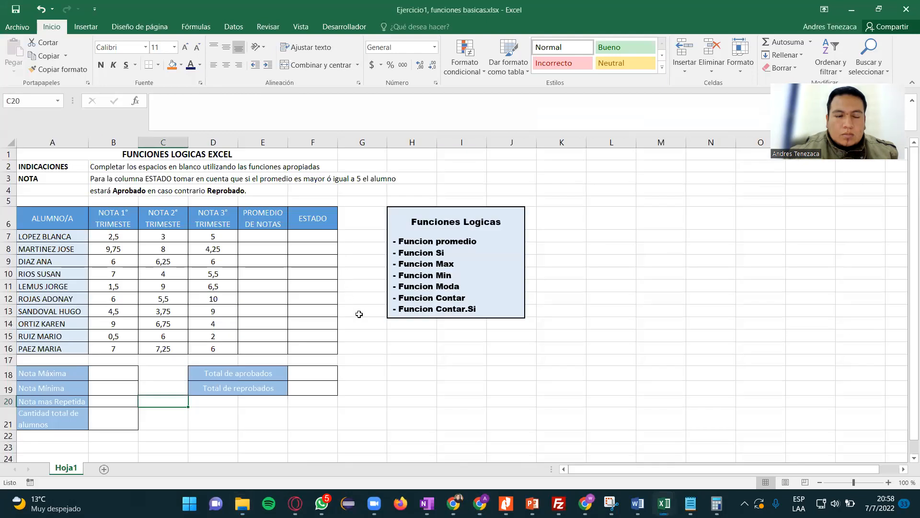
pyautogui.hotkey('alt', 'Tab')
pyautogui.hotkey('alt', 'Tab')
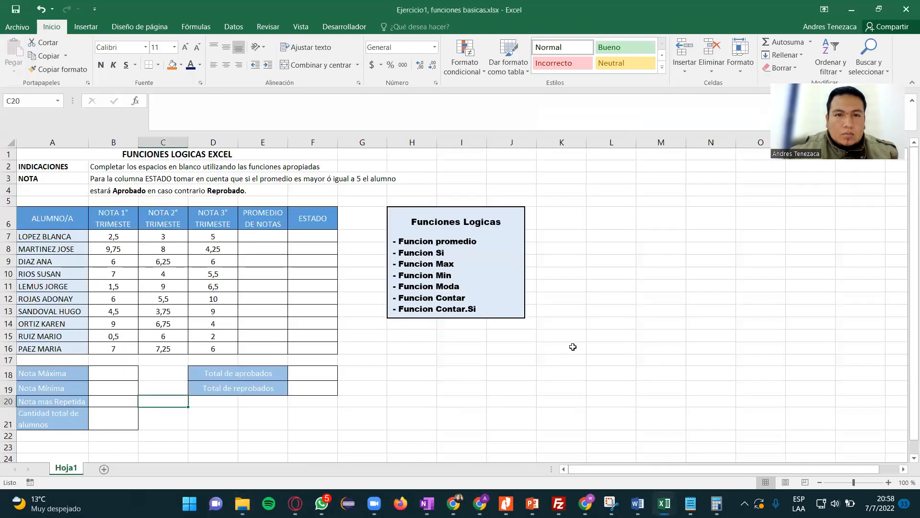
pyautogui.hotkey('alt', 'Tab')
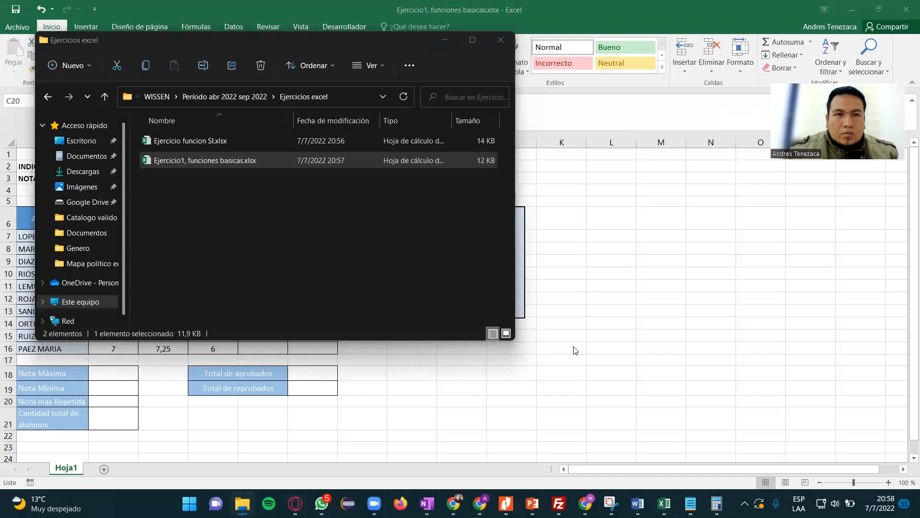
pyautogui.hotkey('alt', 'Tab')
pyautogui.hotkey('alt', 'Tab')
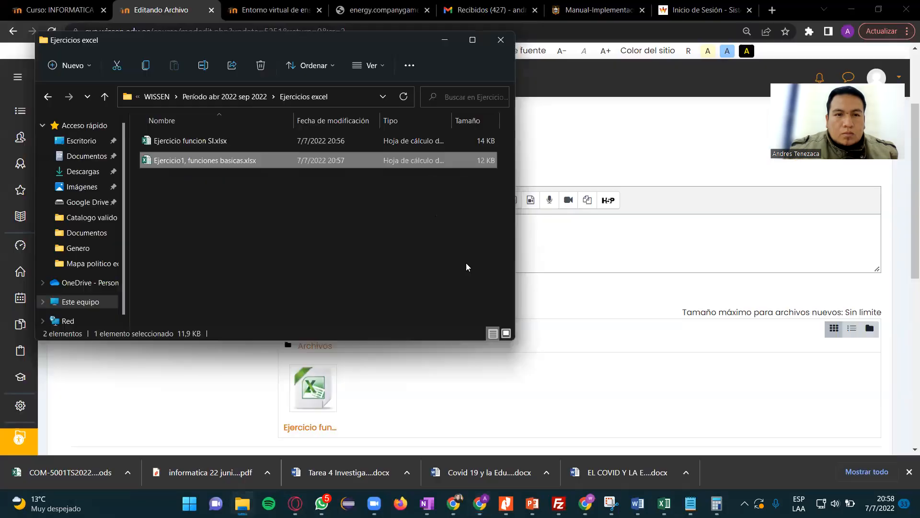
# - Add Ejercicio1, funciones basicas.xlsx from the folder to the resource's selected files, alongside the existing SI workbook
pyautogui.moveTo(377, 163); pyautogui.dragTo(573, 395)
pyautogui.scroll(-5, 574, 391)
pyautogui.scroll(4, 574, 389)
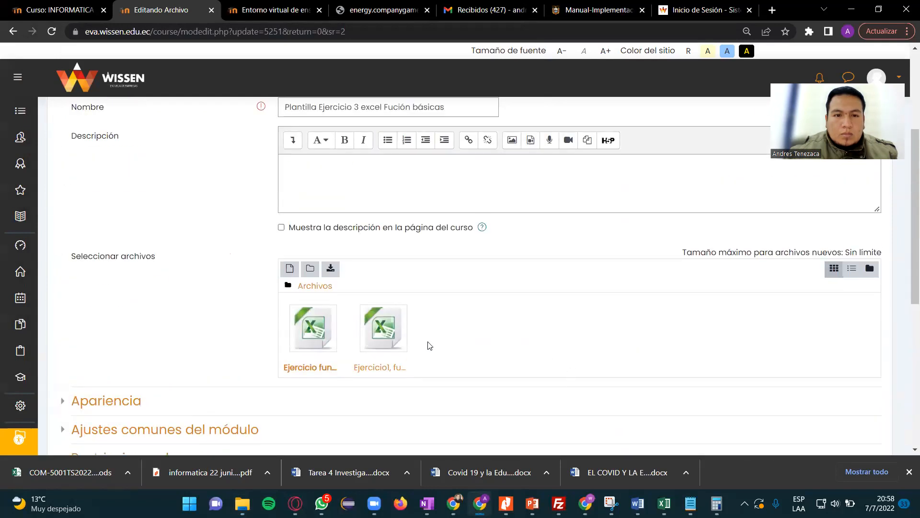
# - Delete the just-added Ejercicio1, funciones basicas.xlsx from the resource's selected files
pyautogui.click(394, 340)
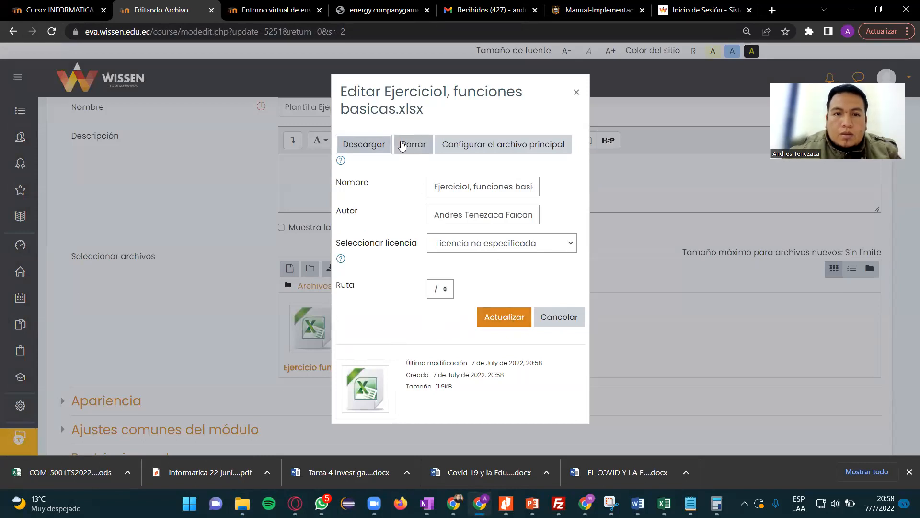
pyautogui.click(414, 144)
pyautogui.click(437, 279)
# - Delete the old Ejercicio funcion SI.xlsx from the resource's selected files
pyautogui.click(319, 338)
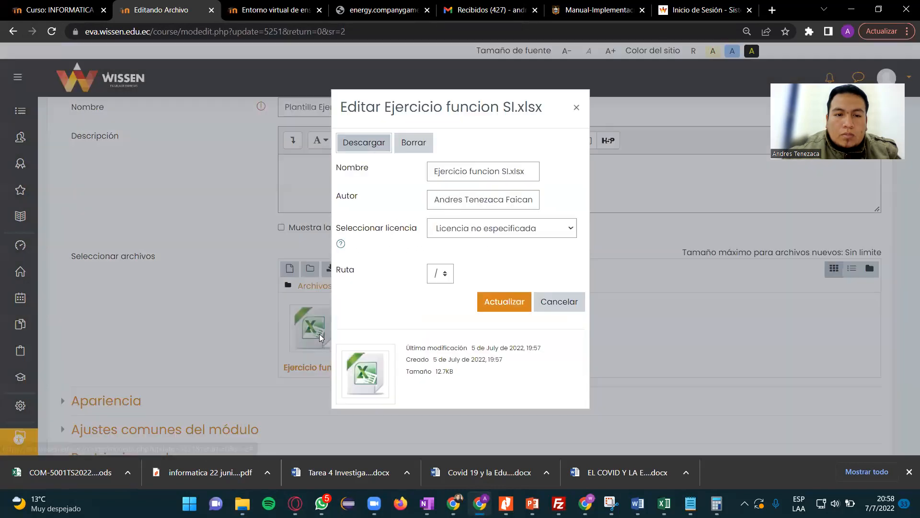
pyautogui.click(427, 152)
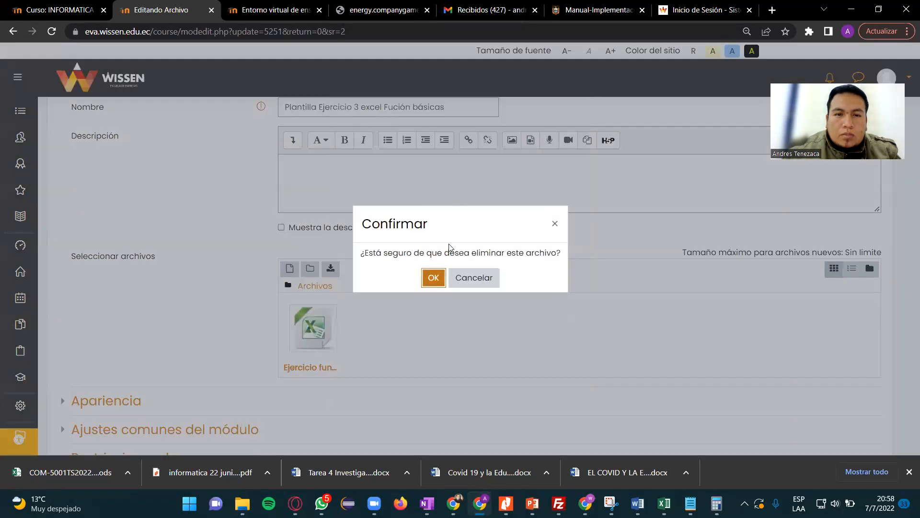
pyautogui.click(432, 282)
# - Add Ejercicio1, funciones basicas.xlsx from the folder as the resource's file, then save the changes and return to the course
pyautogui.hotkey('alt', 'Tab')
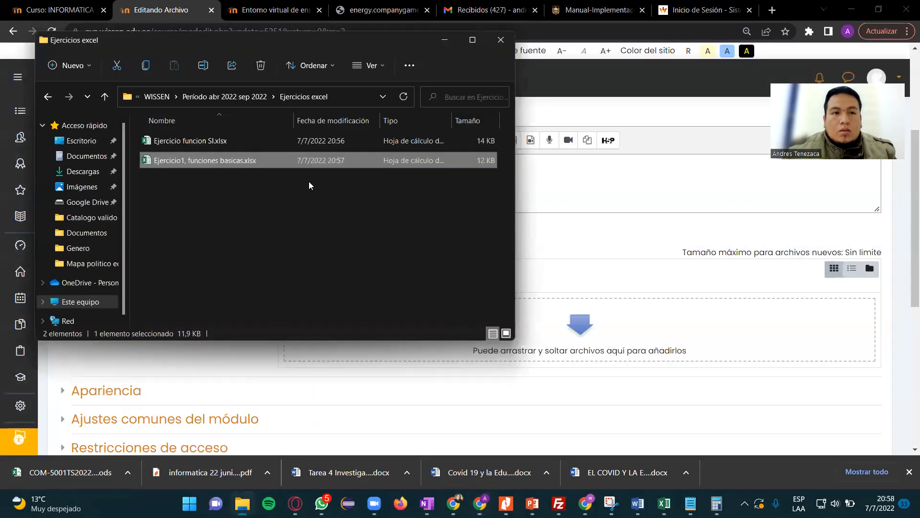
pyautogui.moveTo(306, 166); pyautogui.dragTo(625, 357)
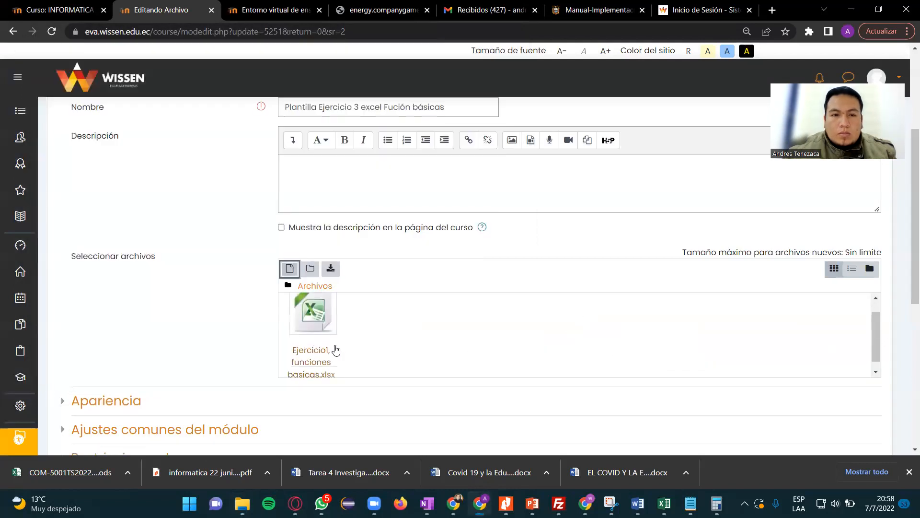
pyautogui.scroll(-5, 364, 359)
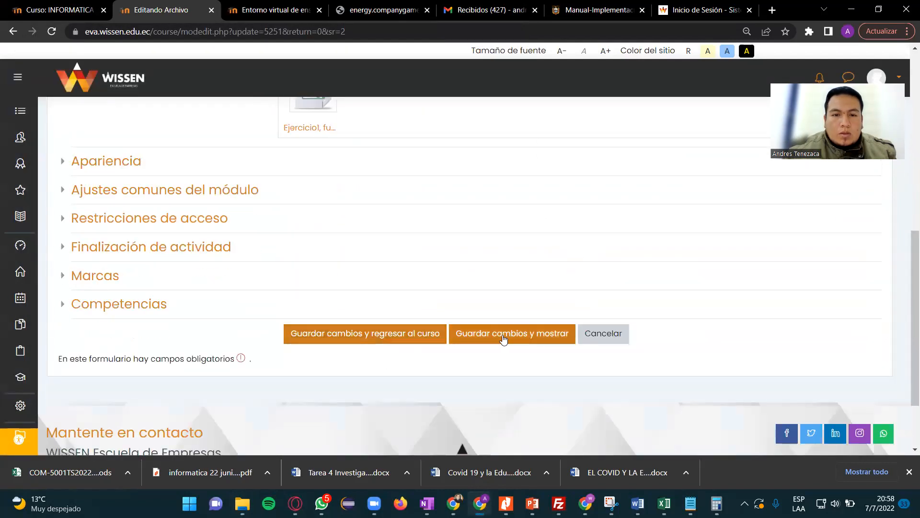
pyautogui.click(404, 339)
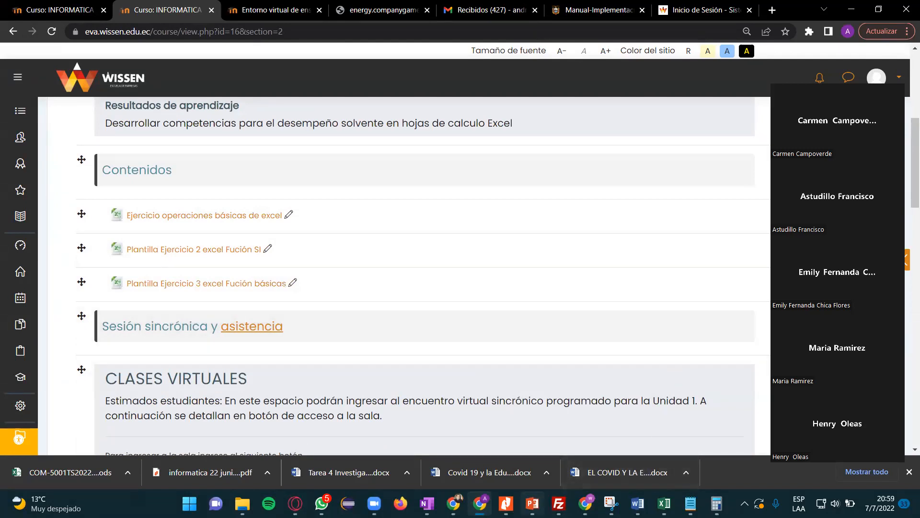
# - Switch to Ejercicio1, funciones basicas.xlsx in Excel and examine the grades table and the list of functions to apply
pyautogui.moveTo(664, 503)
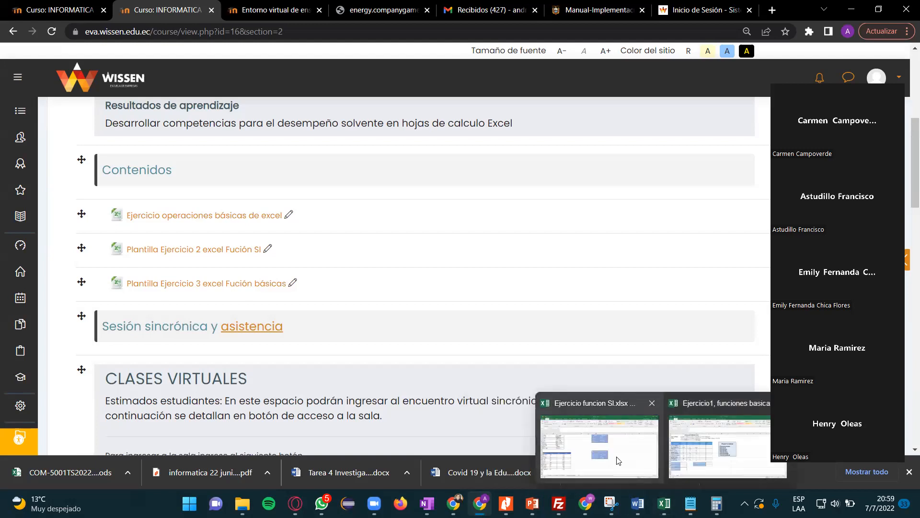
pyautogui.click(690, 457)
pyautogui.click(447, 372)
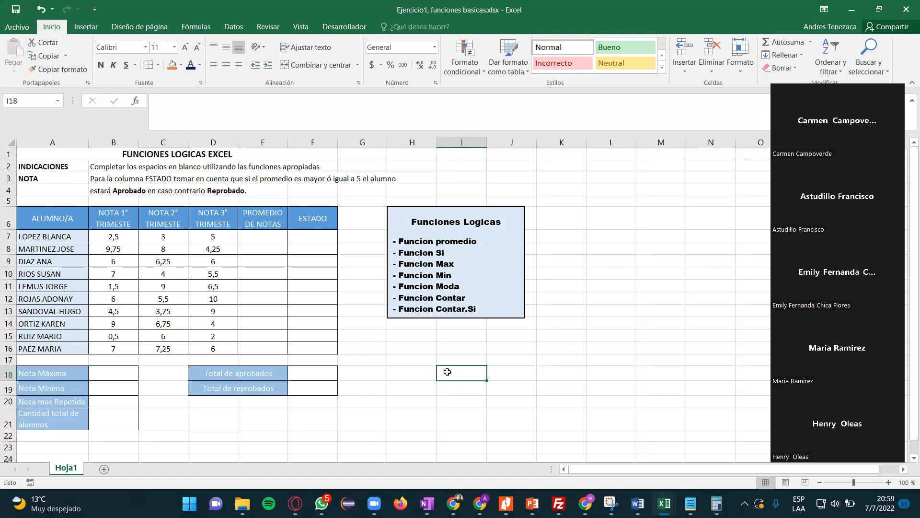
pyautogui.click(408, 359)
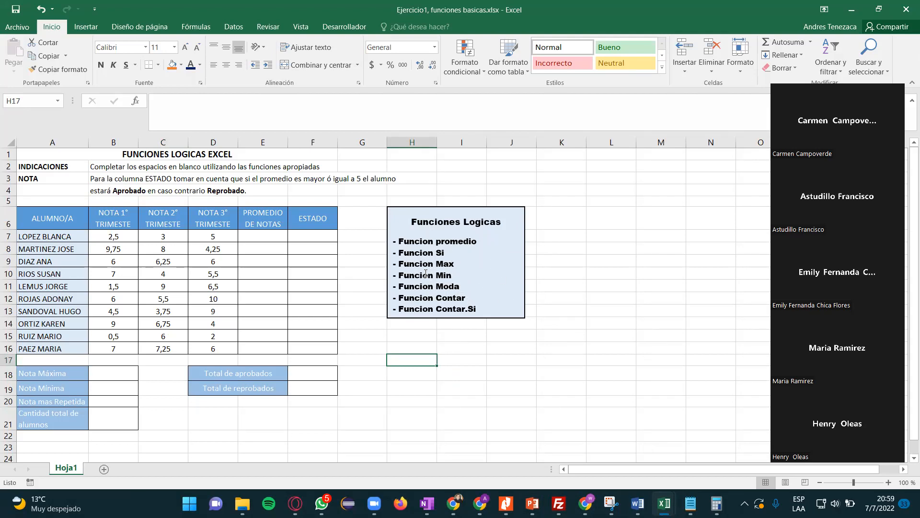
pyautogui.click(359, 237)
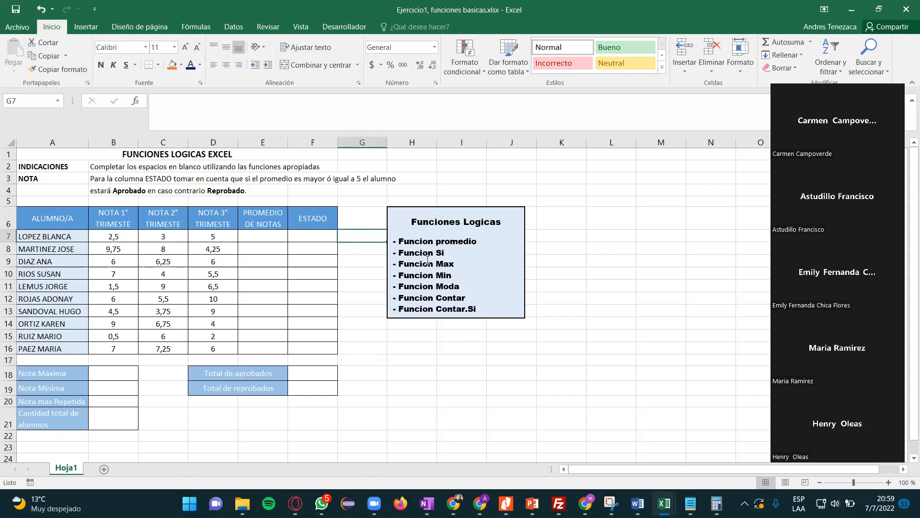
pyautogui.click(309, 241)
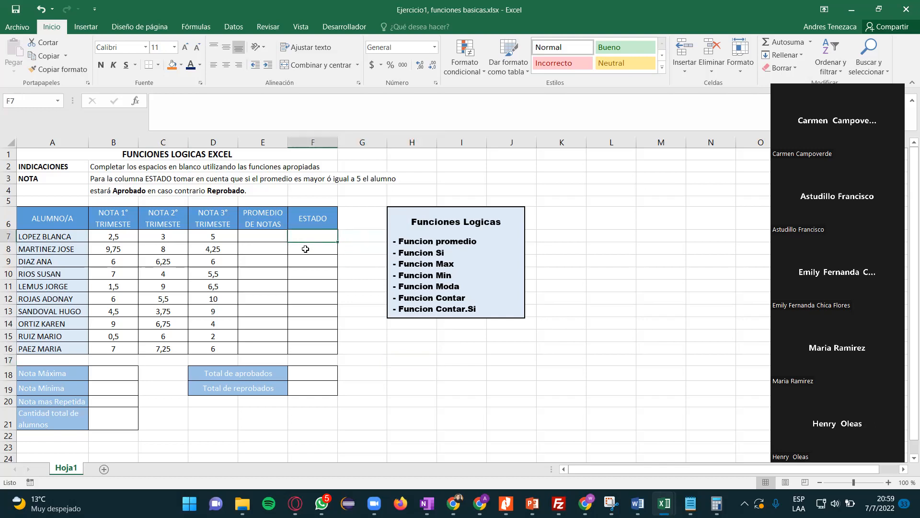
pyautogui.click(224, 238)
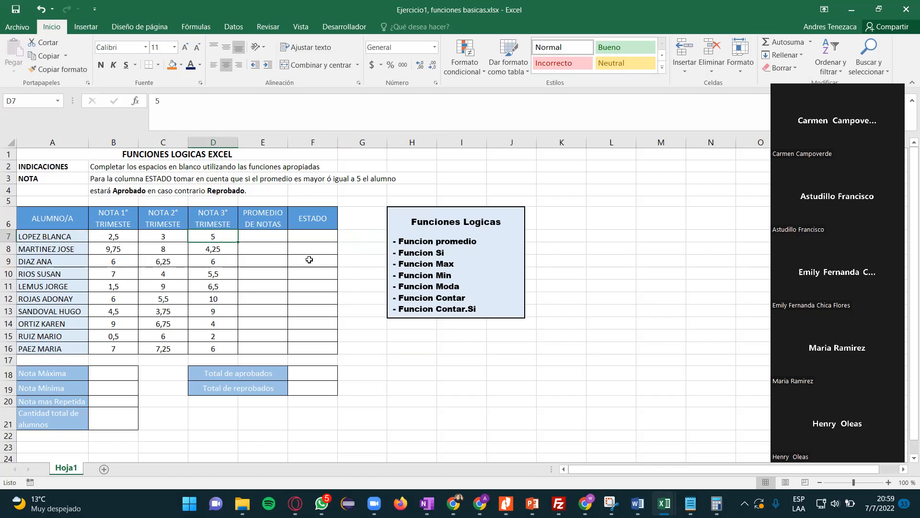
# - Enter =PROMEDIO(B7:D7) in E7 to average the first student's three term grades
pyautogui.press('Right')
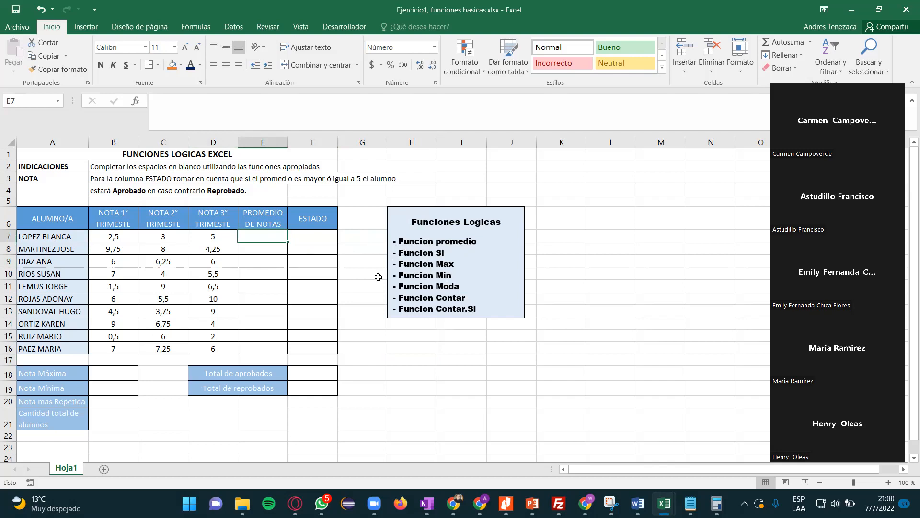
pyautogui.write('¿')
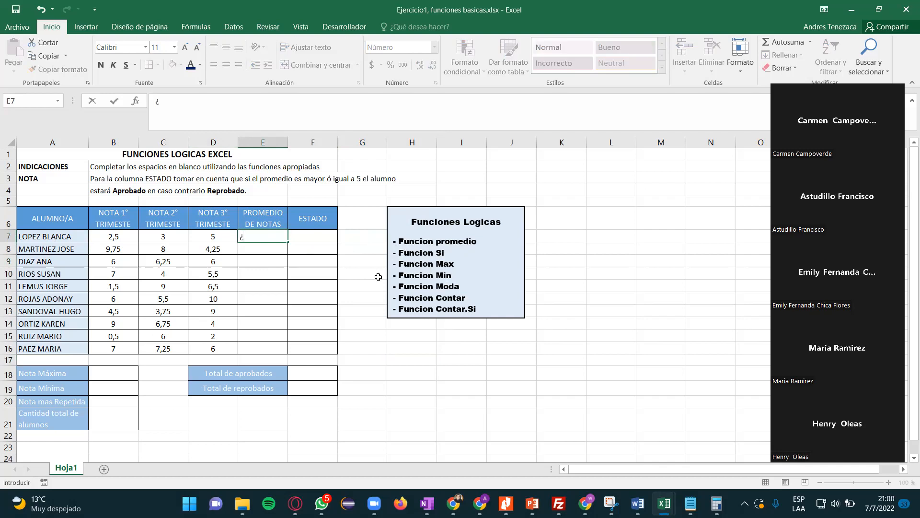
pyautogui.hotkey('alt', 'shift')
pyautogui.write('=')
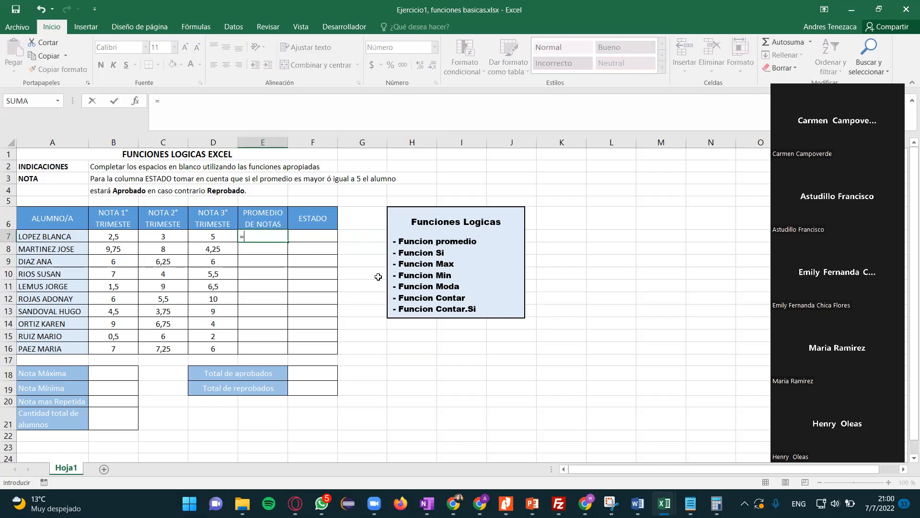
pyautogui.write('pro')
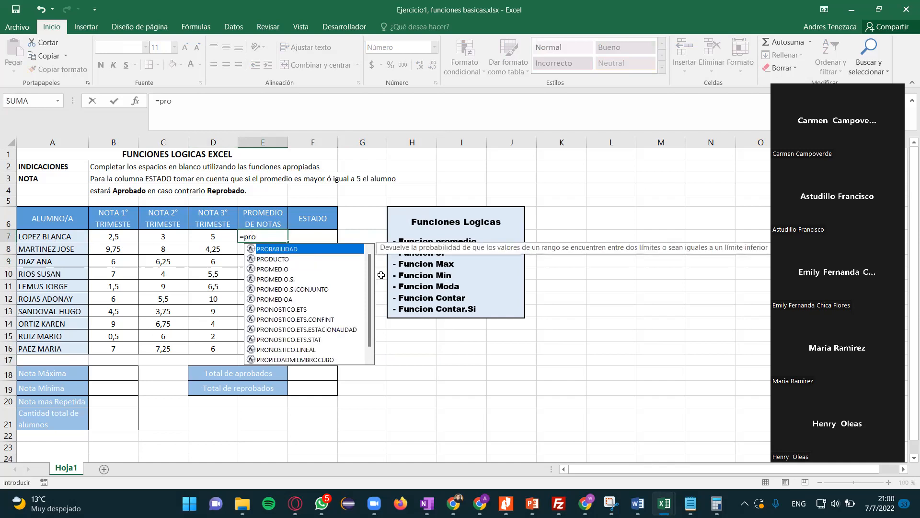
pyautogui.doubleClick(282, 269)
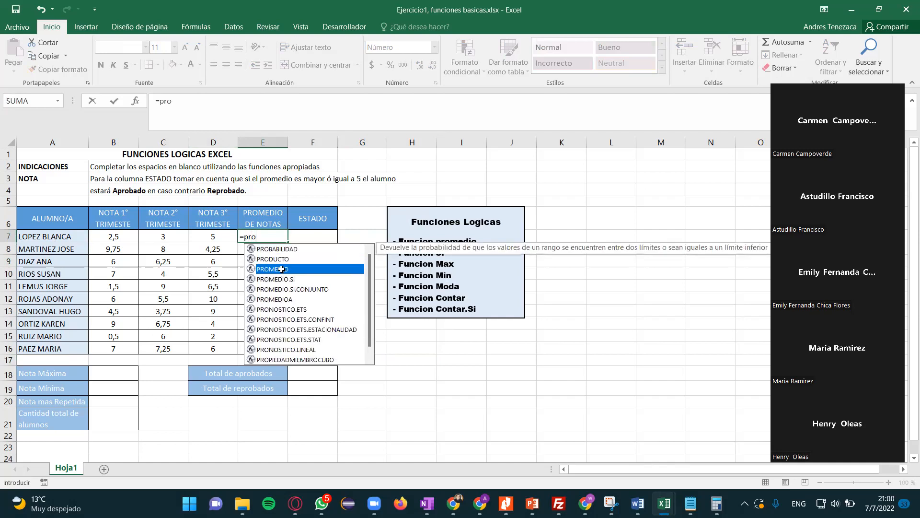
pyautogui.click(113, 233)
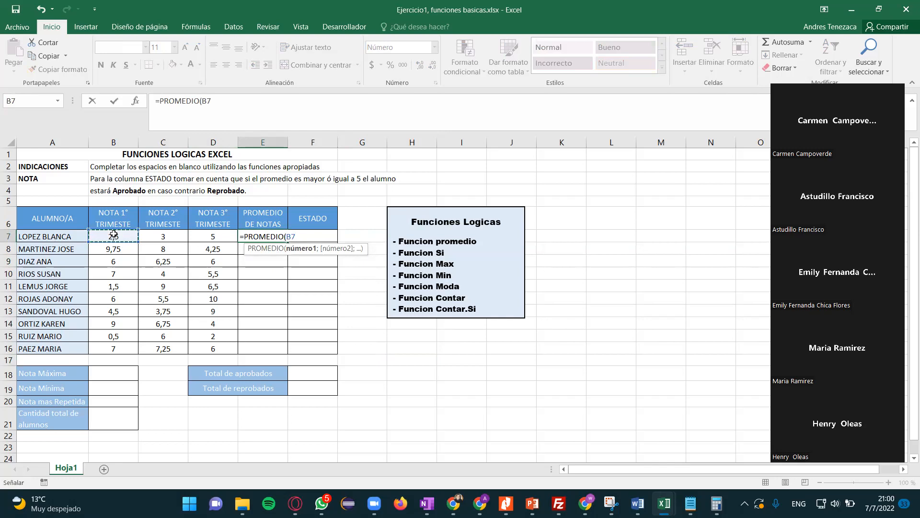
pyautogui.hotkey('shift', 'Right')
pyautogui.hotkey('shift', 'Right')
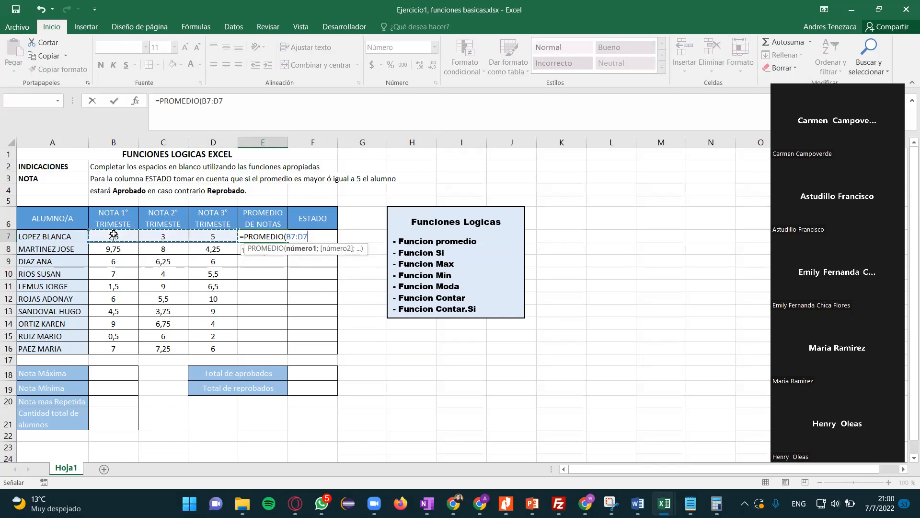
pyautogui.press('Return')
# - Re-enter the average formula =PROMEDIO(B7:D7) in E7 for the first student's term grades
pyautogui.press('Up')
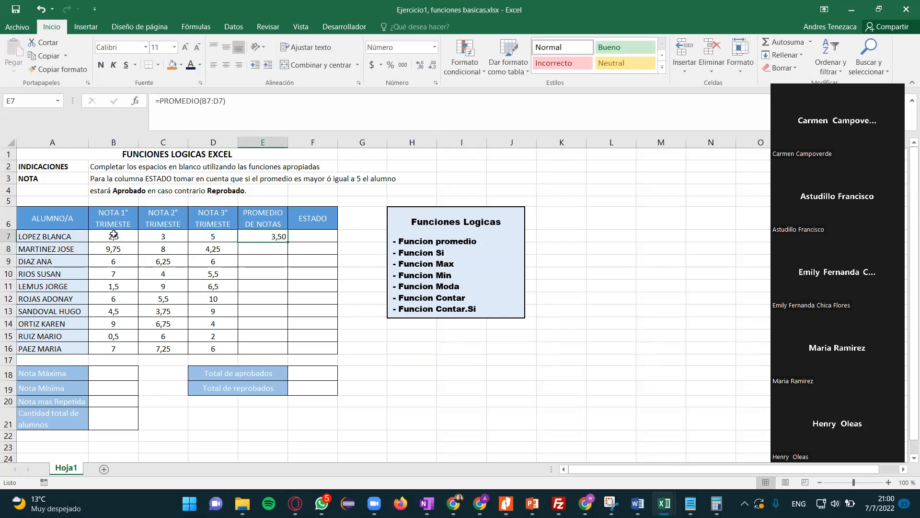
pyautogui.write('=')
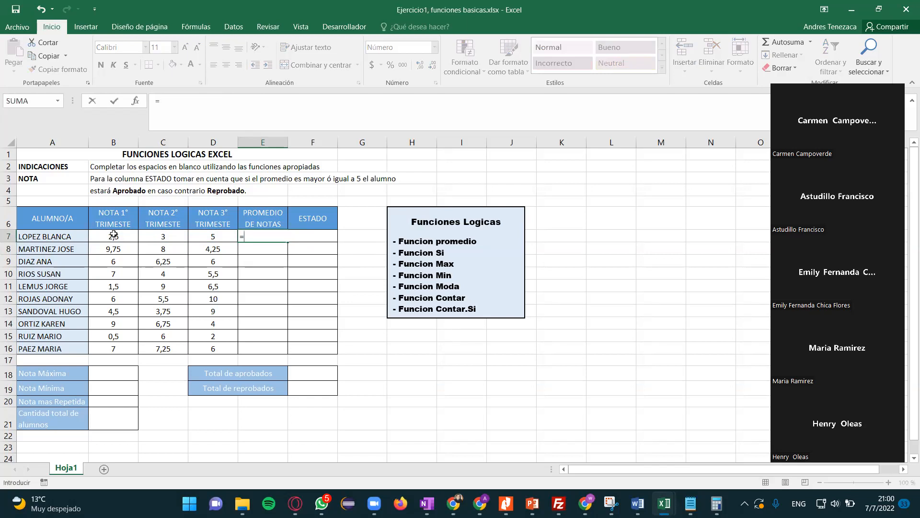
pyautogui.write('pro')
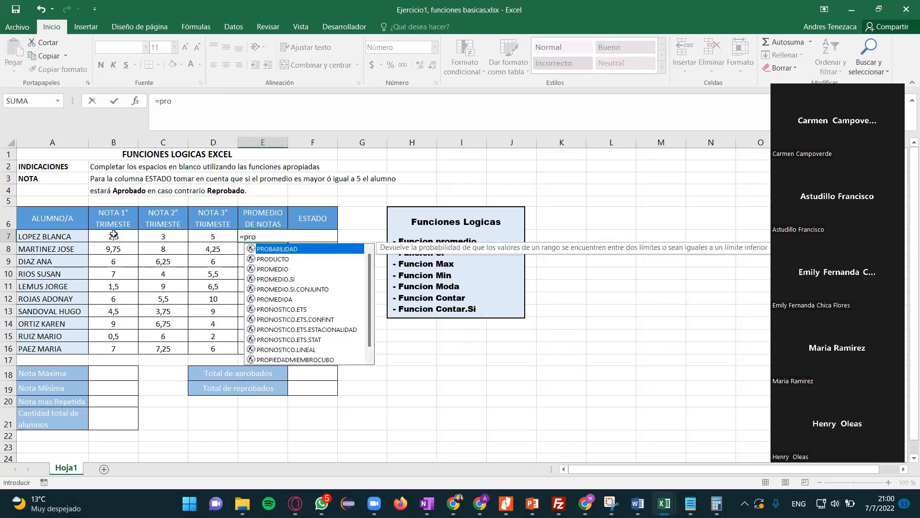
pyautogui.doubleClick(259, 269)
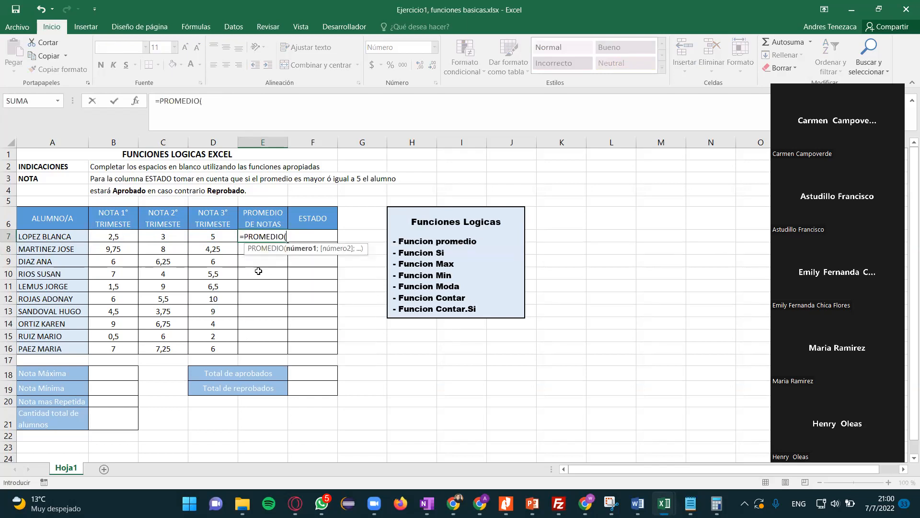
pyautogui.click(127, 237)
pyautogui.hotkey('shift', 'Right')
pyautogui.hotkey('shift', 'Right')
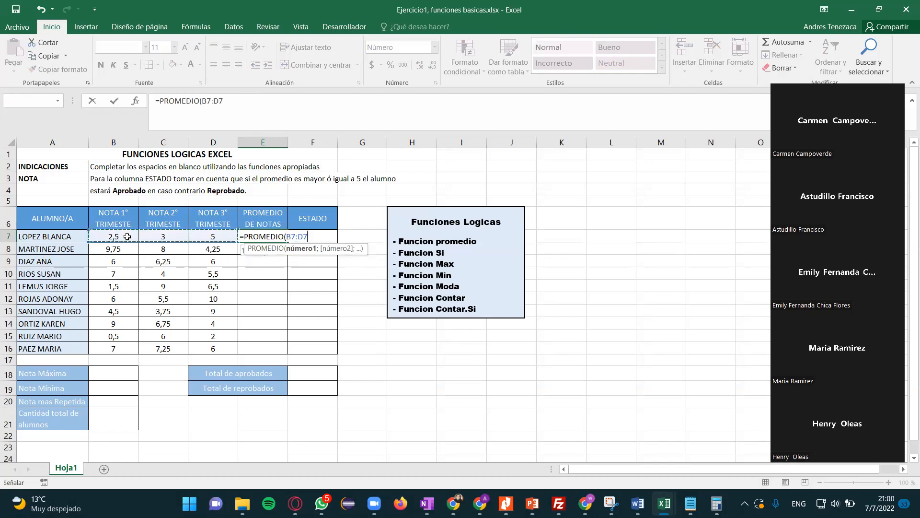
pyautogui.press('Return')
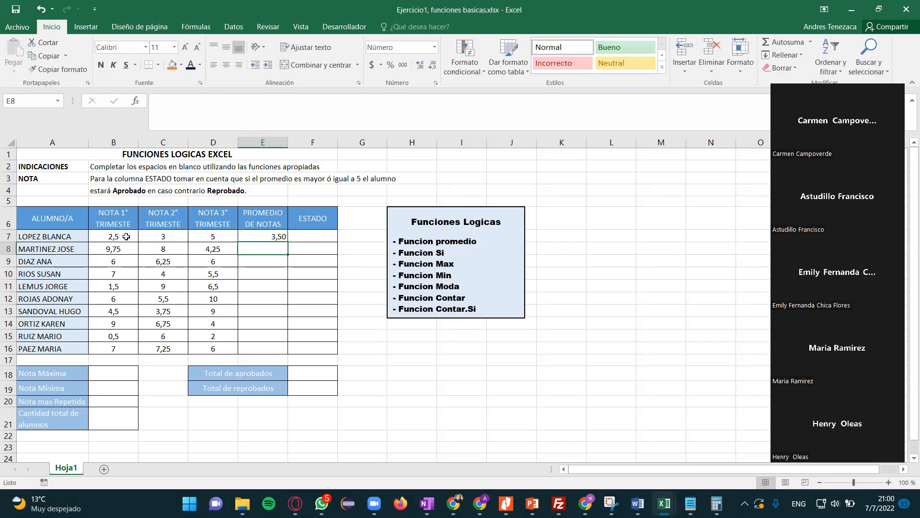
# - Fill the average formula from E7 down to E16 for all students and check the copied formula in E13
pyautogui.click(250, 240)
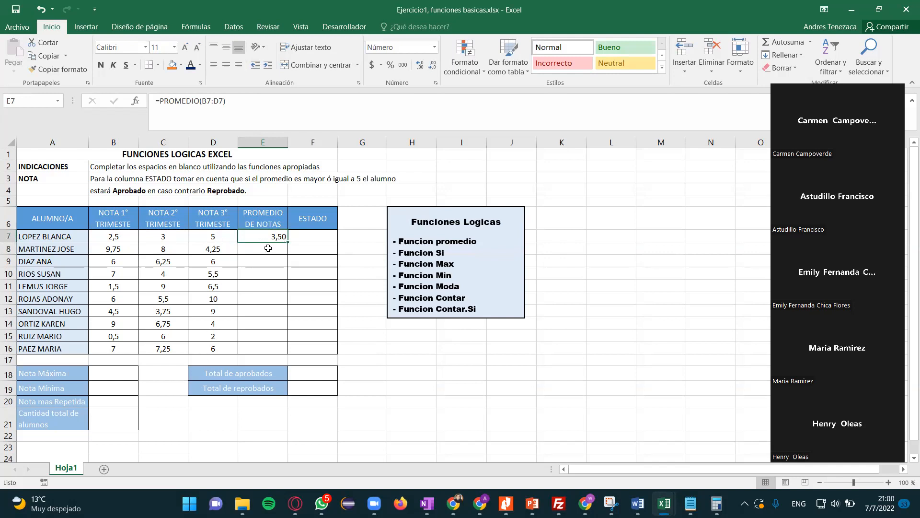
pyautogui.moveTo(288, 243); pyautogui.dragTo(277, 355)
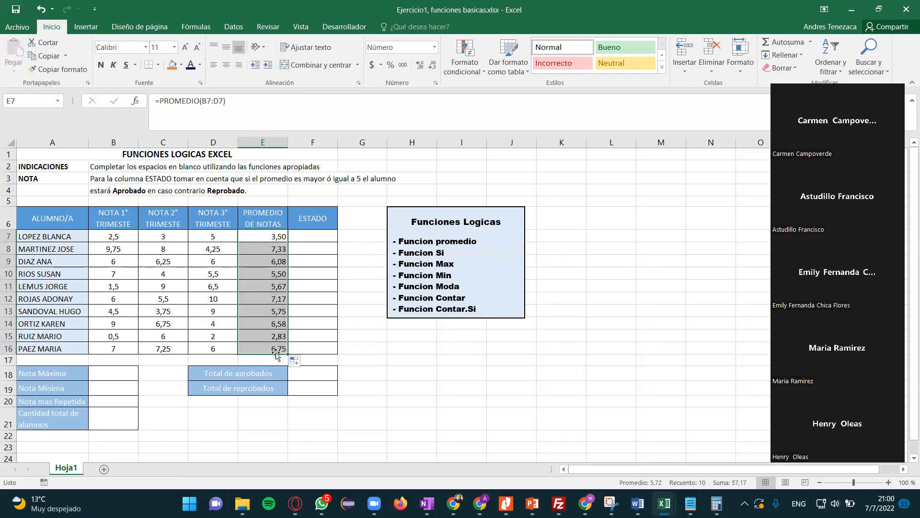
pyautogui.click(272, 311)
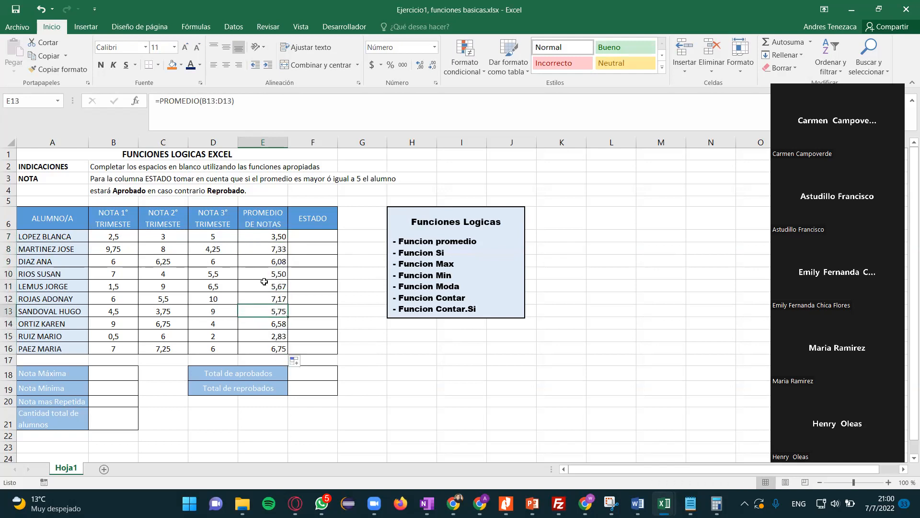
# - Enter =MAX(B7:D16) in B18 to get the maximum grade across all three terms
pyautogui.click(122, 372)
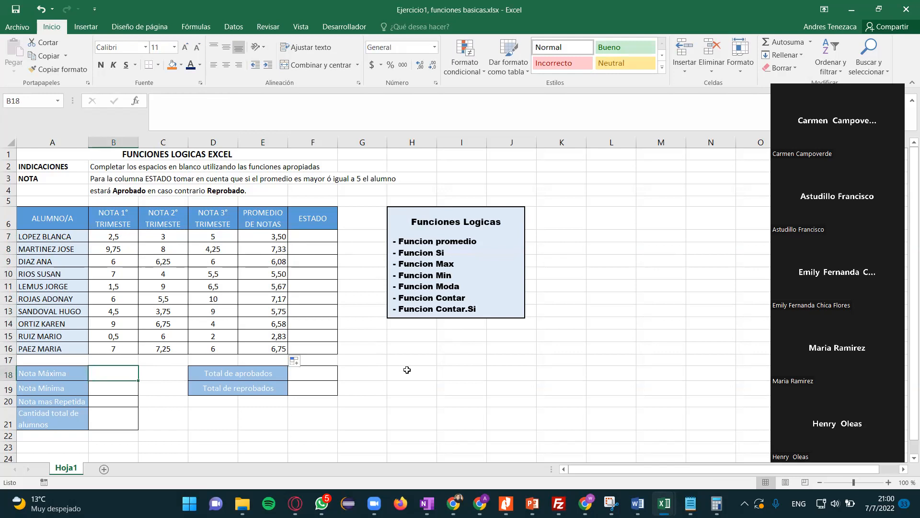
pyautogui.write('=')
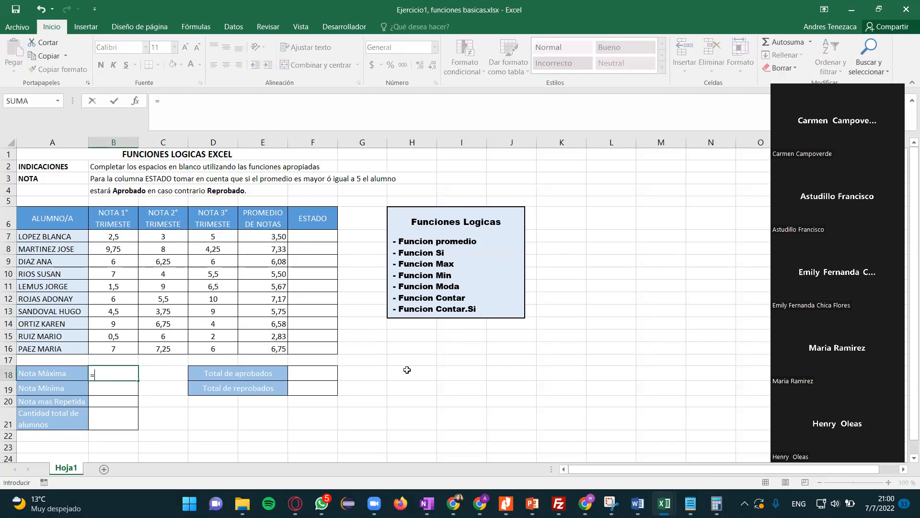
pyautogui.write('max')
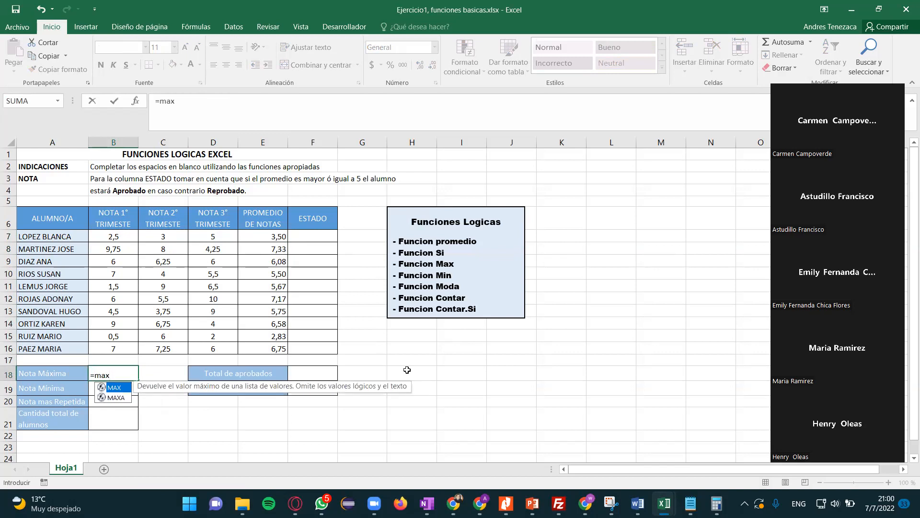
pyautogui.doubleClick(120, 391)
pyautogui.click(112, 240)
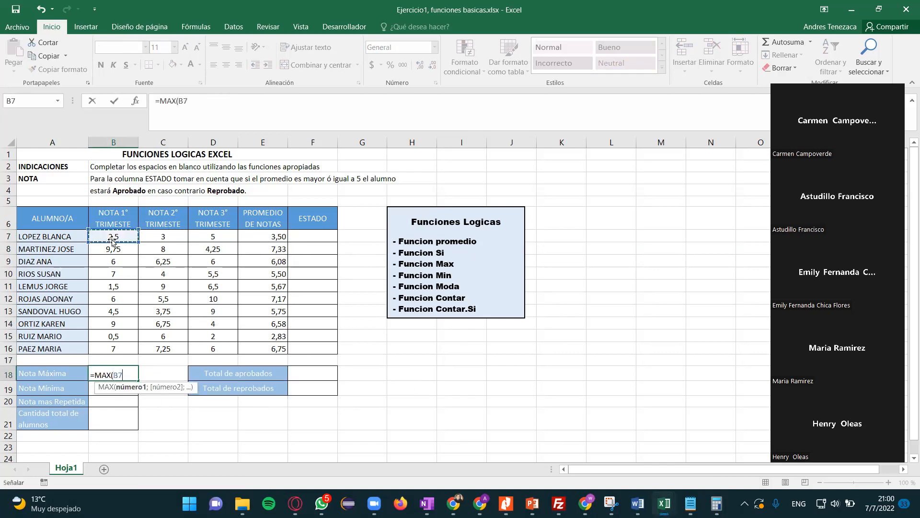
pyautogui.hotkey('shift', 'Right')
pyautogui.hotkey('shift', 'Right')
pyautogui.hotkey('shift', 'Down')
pyautogui.hotkey('shift', 'Down')
pyautogui.hotkey('shift', 'Down')
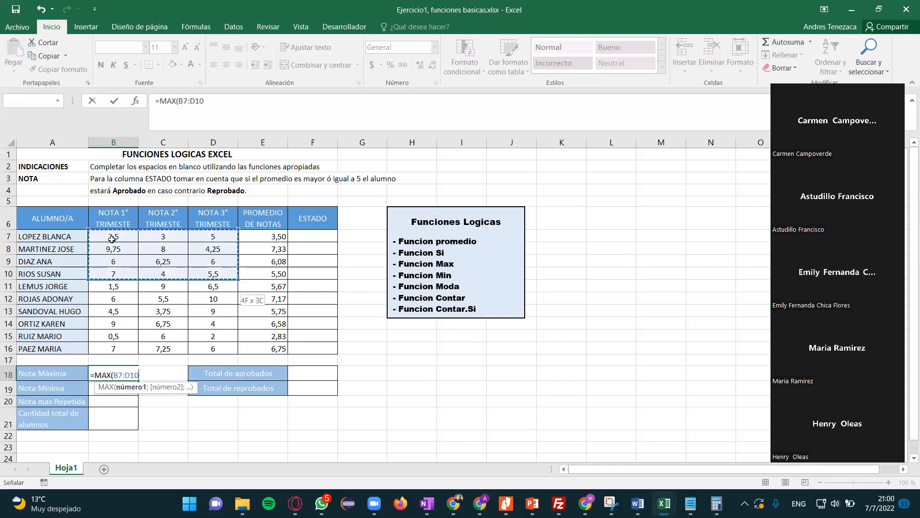
pyautogui.hotkey('shift', 'Down')
pyautogui.hotkey('shift', 'Down')
pyautogui.hotkey('shift', 'Down')
pyautogui.hotkey('shift', 'Down')
pyautogui.hotkey('shift', 'Down')
pyautogui.hotkey('shift', 'Down')
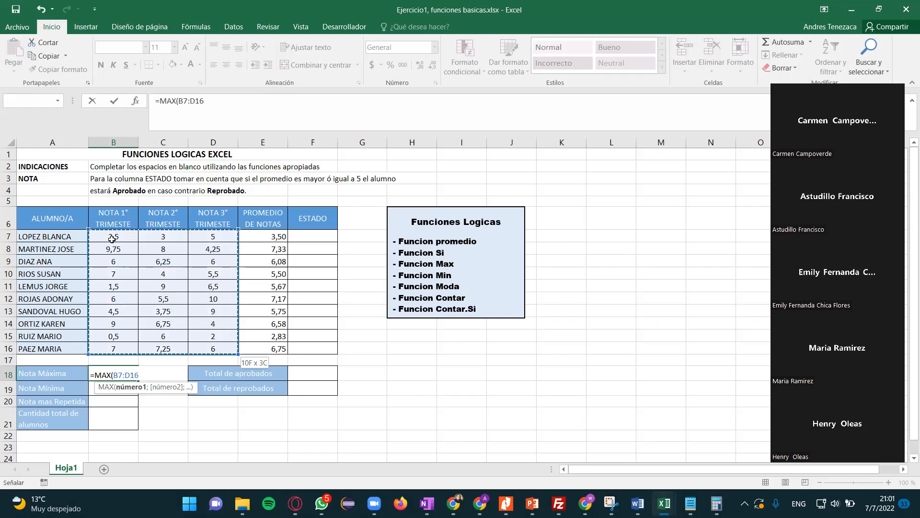
pyautogui.press('Return')
pyautogui.press('Up')
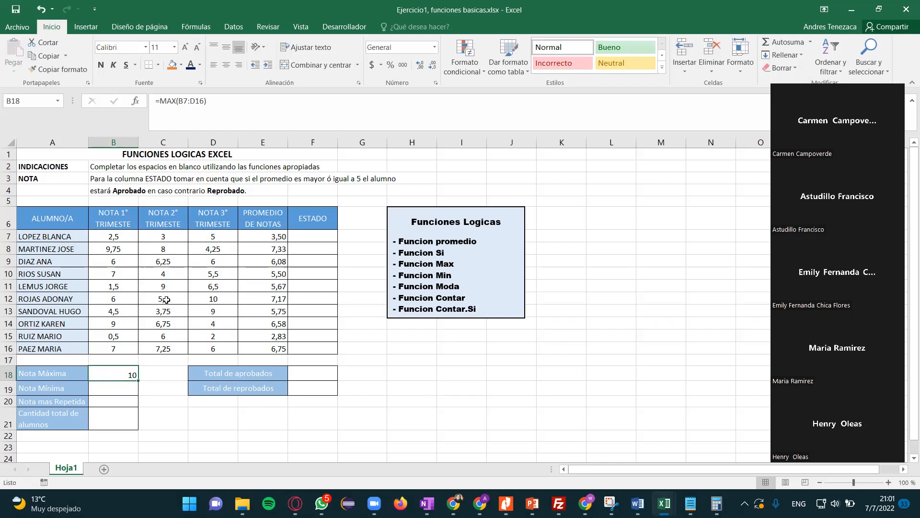
# - Set the second-term grade in C10 to 12 to test the Nota Máxima formula
pyautogui.click(199, 299)
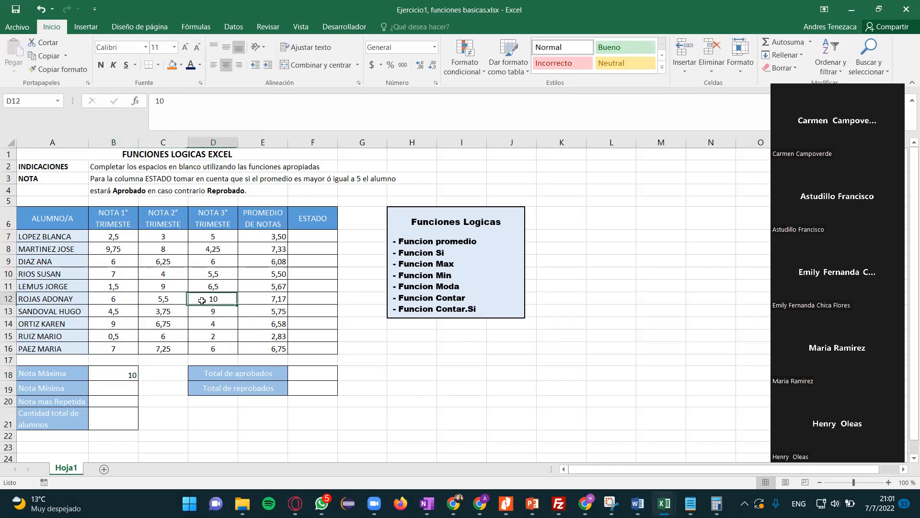
pyautogui.click(159, 274)
pyautogui.write('12')
pyautogui.press('Return')
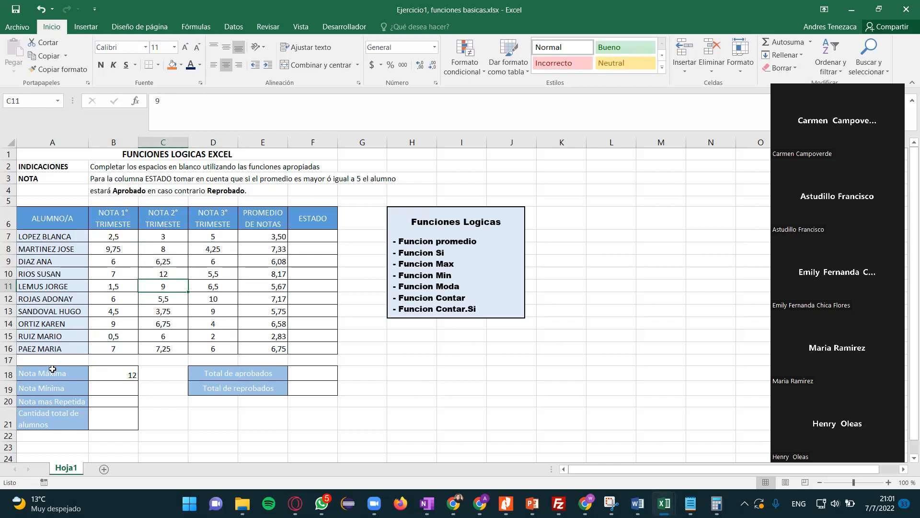
# - Enter =MIN(B7:D16) in B19 to get the minimum grade across all three terms
pyautogui.click(115, 389)
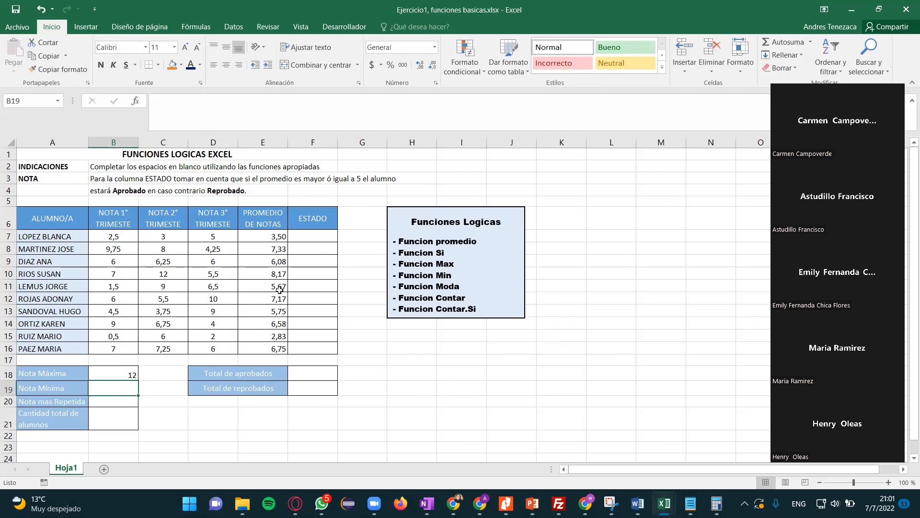
pyautogui.write('=min')
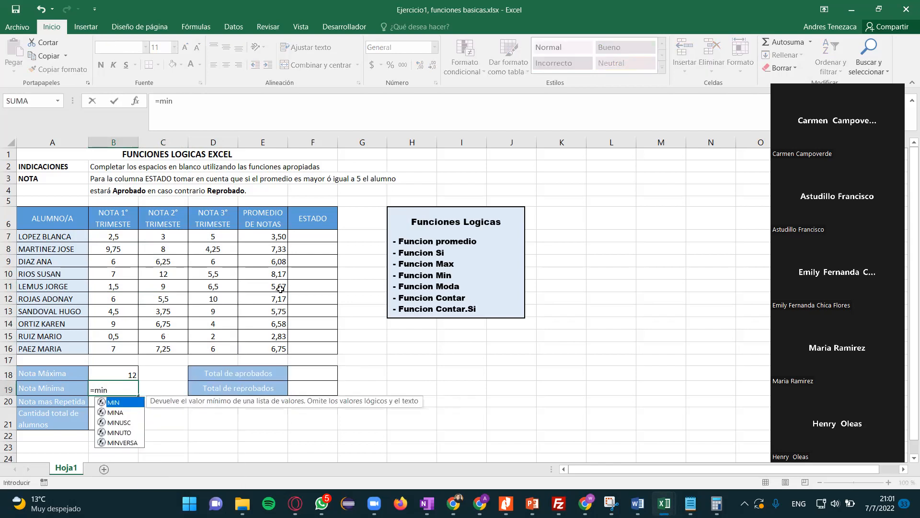
pyautogui.doubleClick(125, 404)
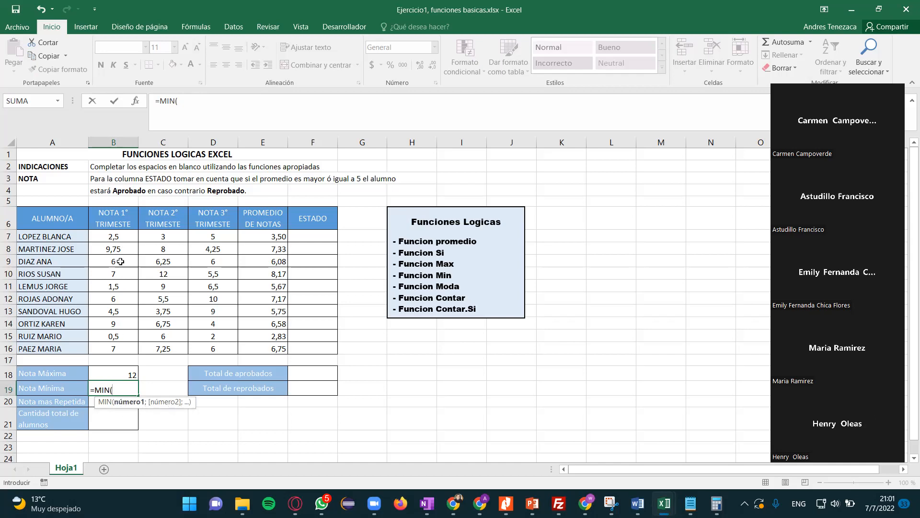
pyautogui.click(115, 237)
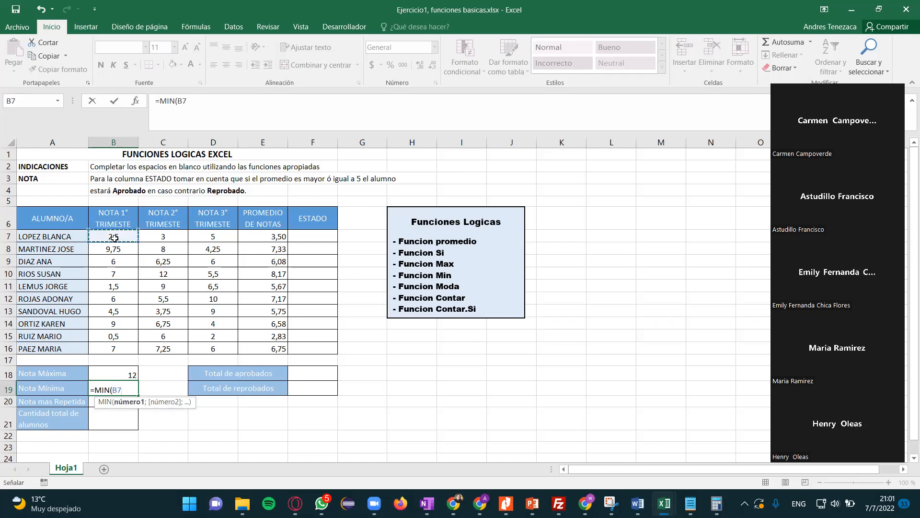
pyautogui.click(152, 238)
pyautogui.click(119, 235)
pyautogui.moveTo(119, 235); pyautogui.dragTo(120, 235)
pyautogui.hotkey('shift', 'Right')
pyautogui.hotkey('shift', 'Down')
pyautogui.hotkey('shift', 'Down')
pyautogui.hotkey('shift', 'Down')
pyautogui.hotkey('shift', 'Down')
pyautogui.hotkey('shift', 'Down')
pyautogui.hotkey('shift', 'Down')
pyautogui.hotkey('shift', 'Down')
pyautogui.hotkey('shift', 'Down')
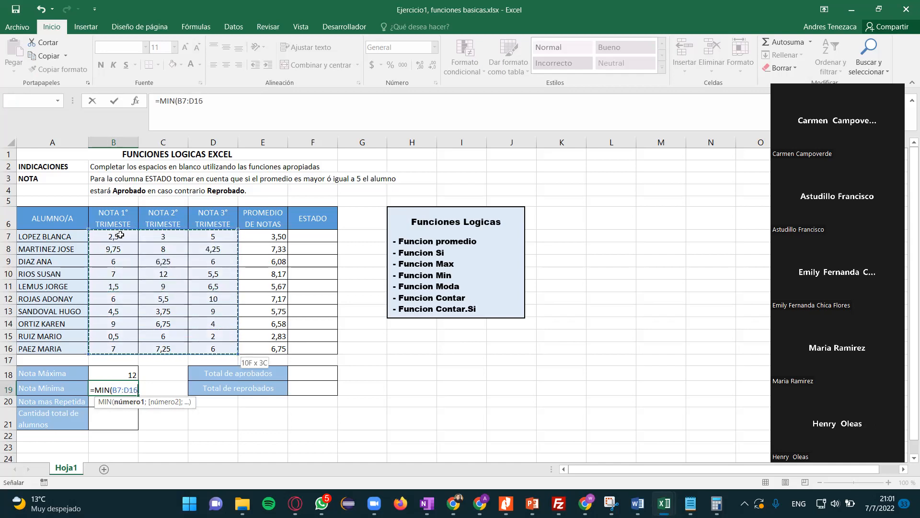
pyautogui.press('Return')
pyautogui.press('Up')
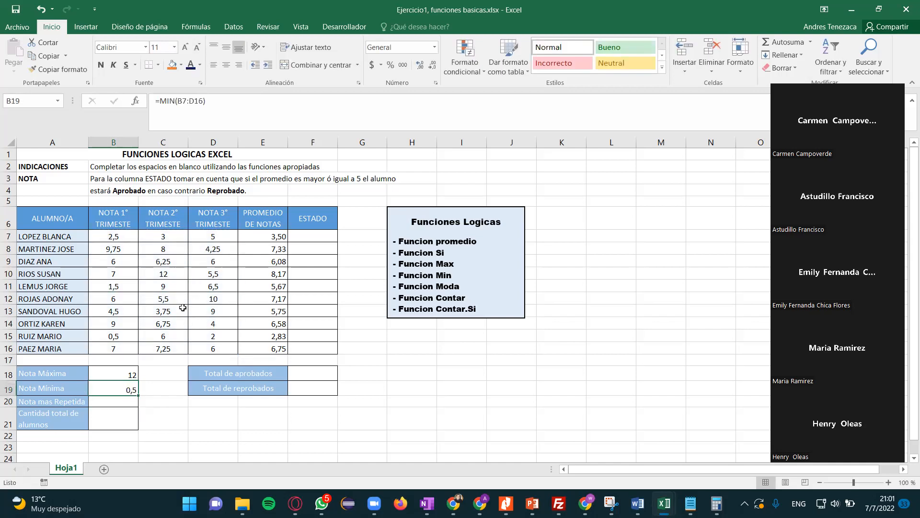
# - Set the second-term grades in C8 to 1 and C10 to 0,2, checking the maximum and minimum formulas
pyautogui.click(167, 249)
pyautogui.write('1')
pyautogui.press('Return')
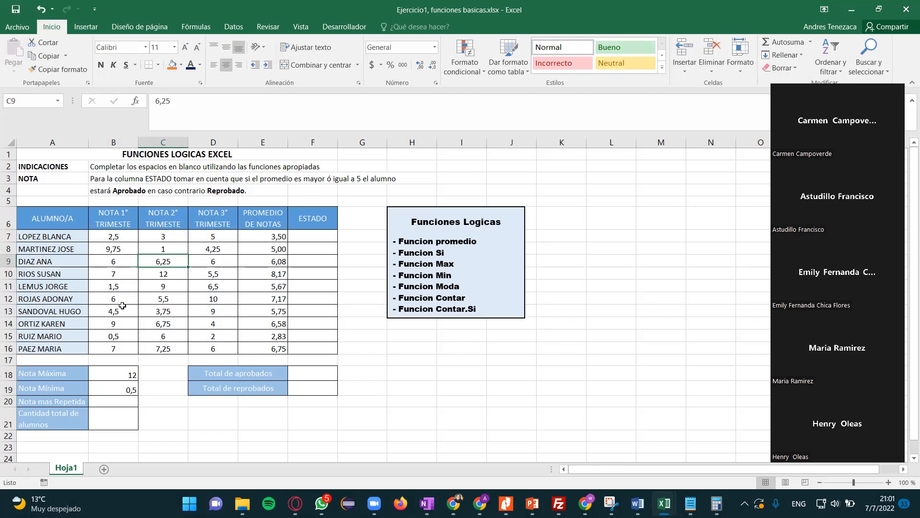
pyautogui.click(156, 276)
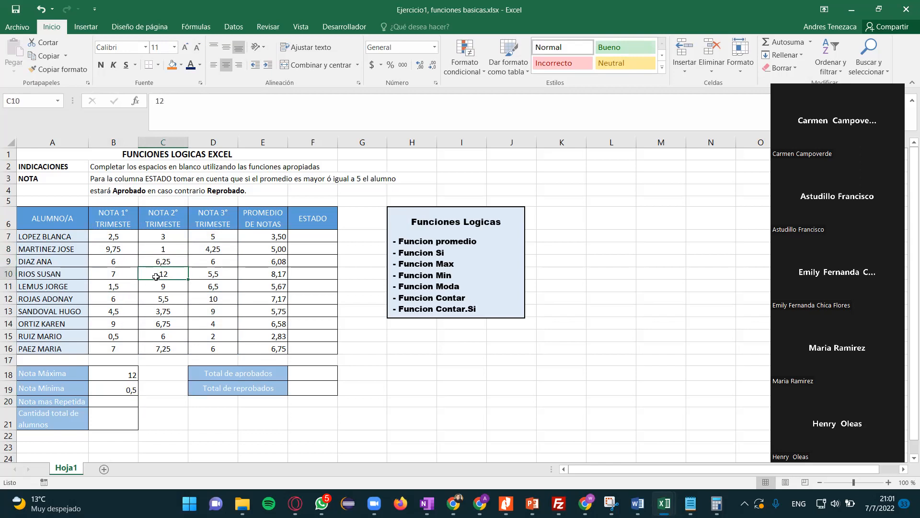
pyautogui.write('0,2')
pyautogui.press('Return')
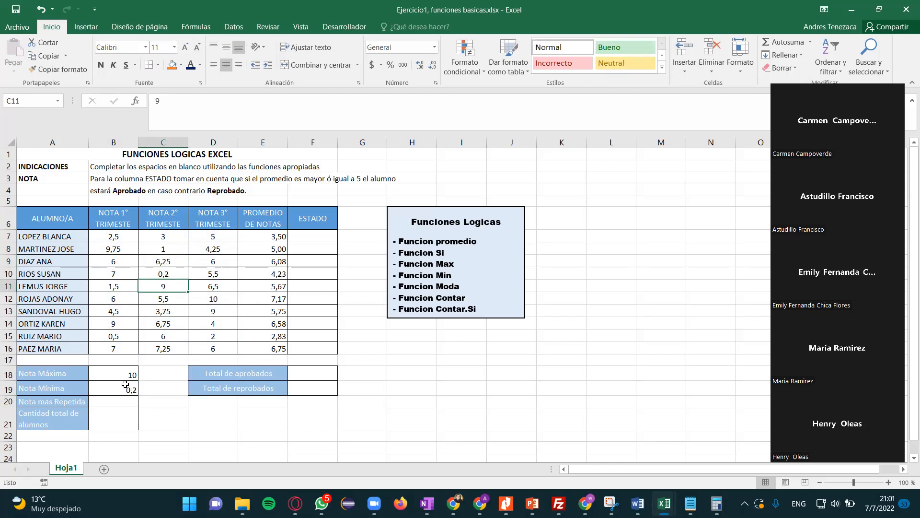
pyautogui.click(101, 371)
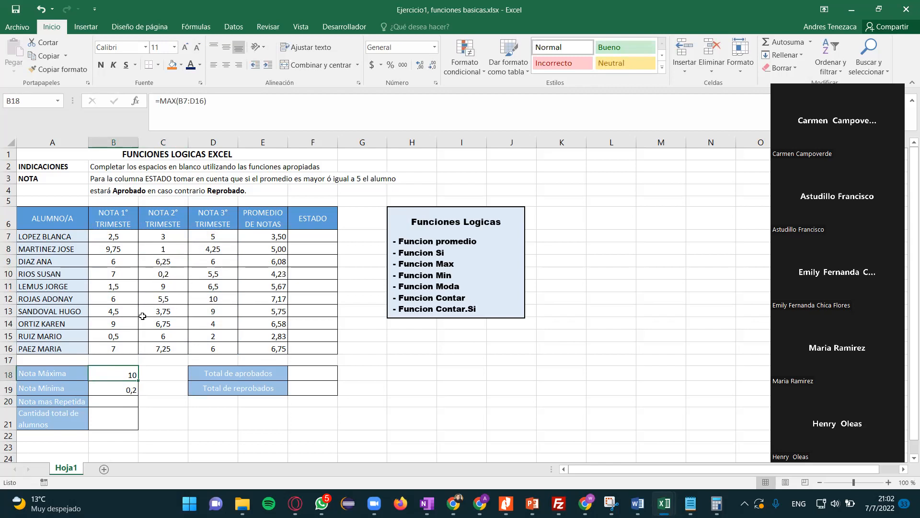
pyautogui.click(106, 389)
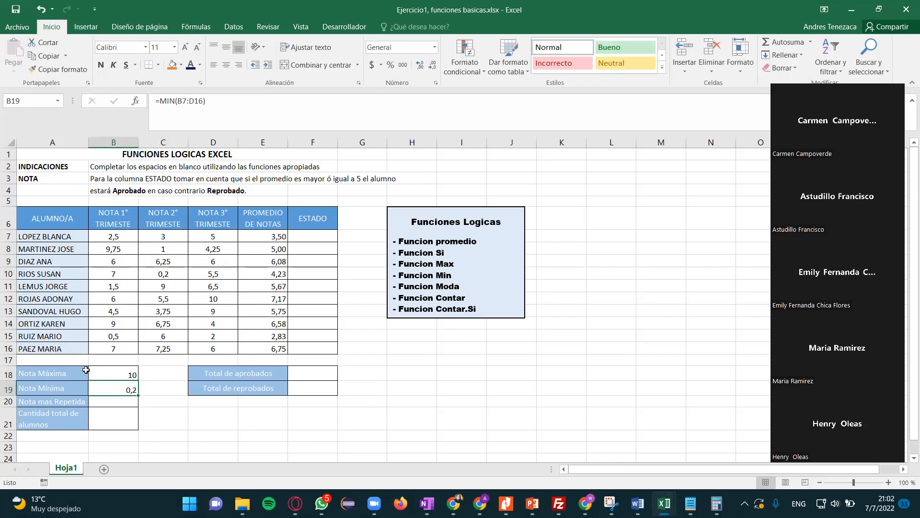
# - Enter =MODA(B7:D16) in B20 to get the most repeated grade across all three terms
pyautogui.click(105, 402)
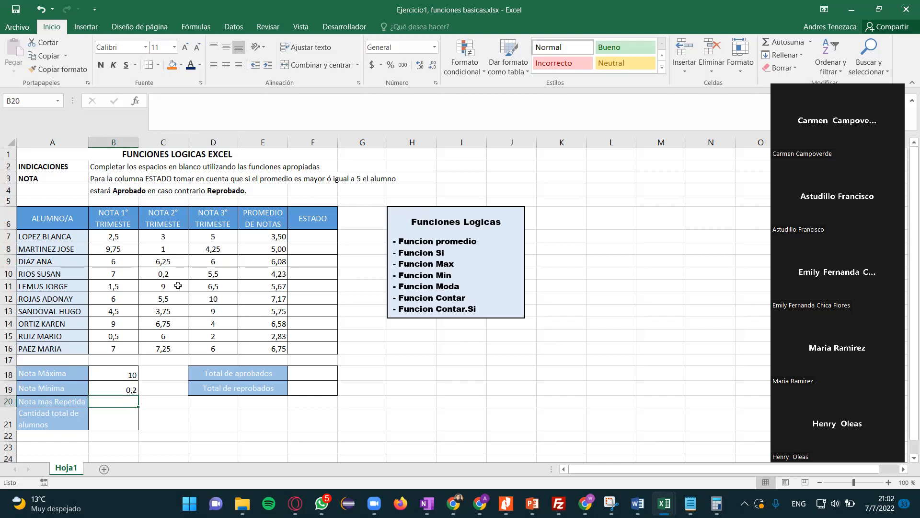
pyautogui.write('=')
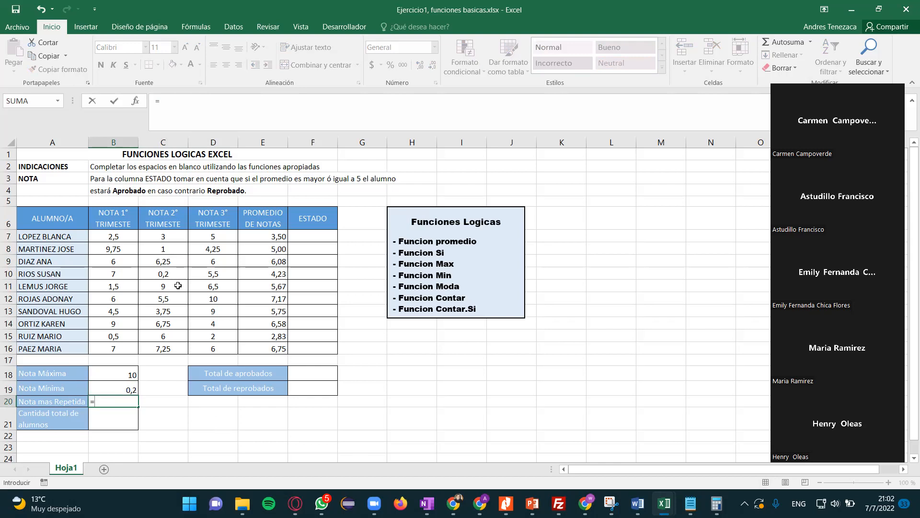
pyautogui.write('mod')
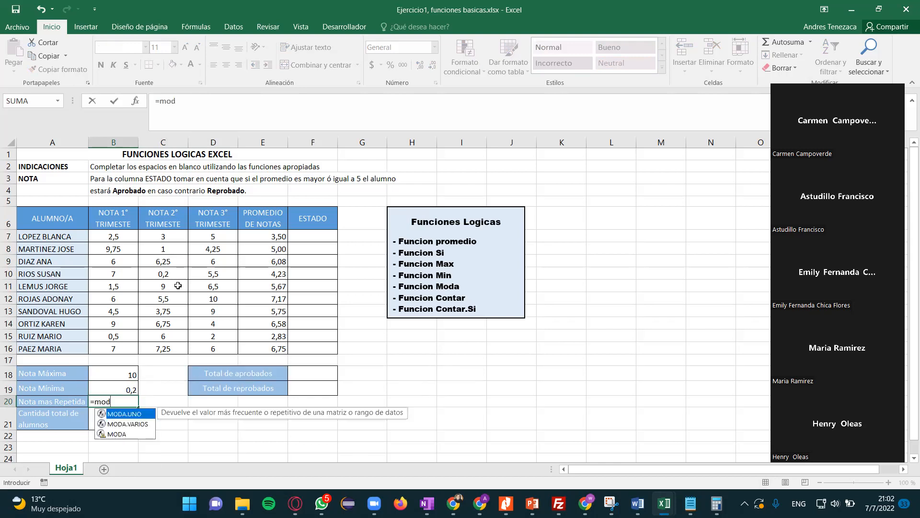
pyautogui.doubleClick(112, 433)
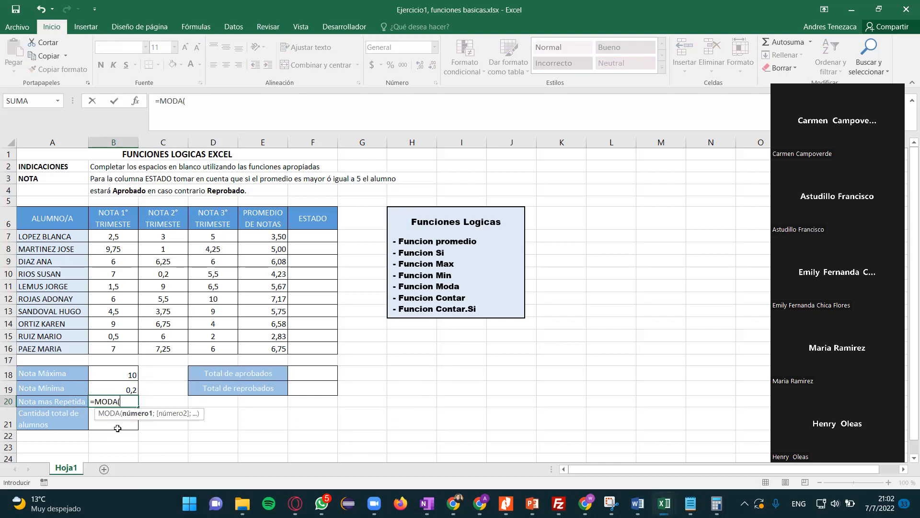
pyautogui.click(117, 237)
pyautogui.moveTo(116, 238); pyautogui.dragTo(225, 322)
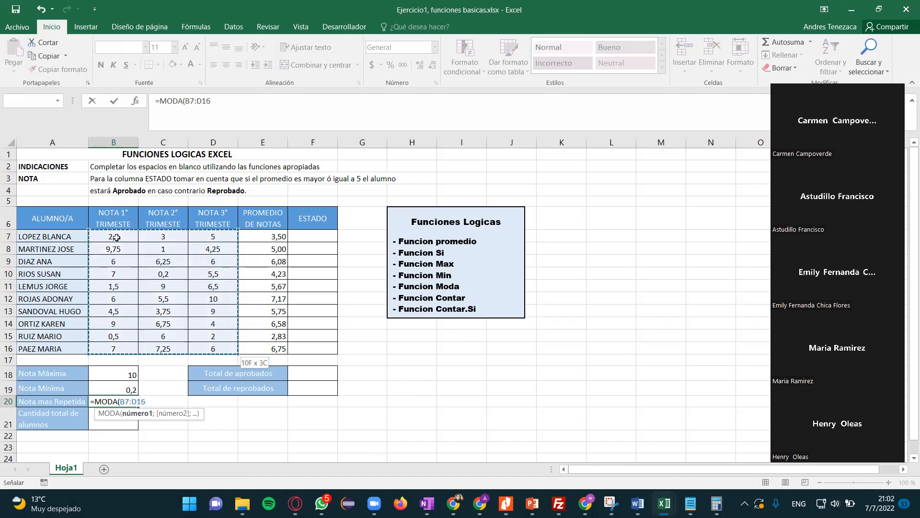
pyautogui.press('Return')
pyautogui.press('Up')
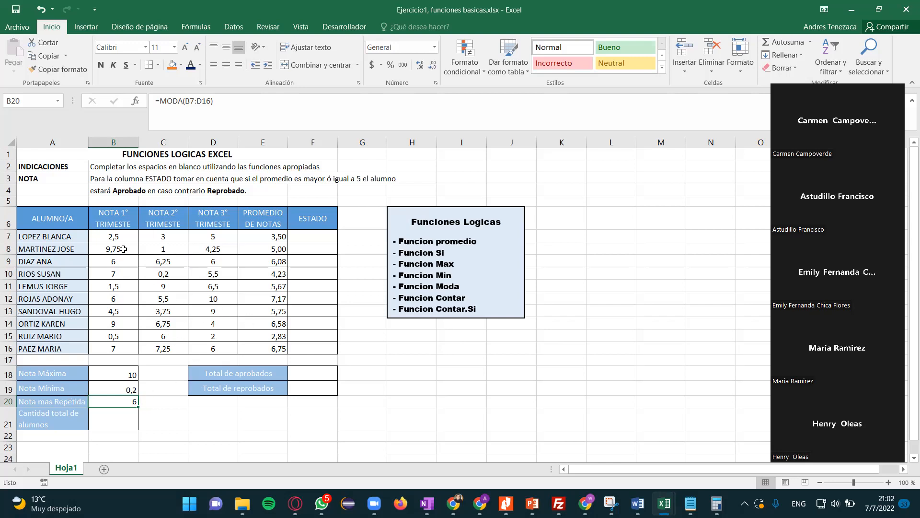
# - Enter =SI(E7>=5;"Aprobado";"Reprobado") in F7 to set the first student's status from the average
pyautogui.click(303, 373)
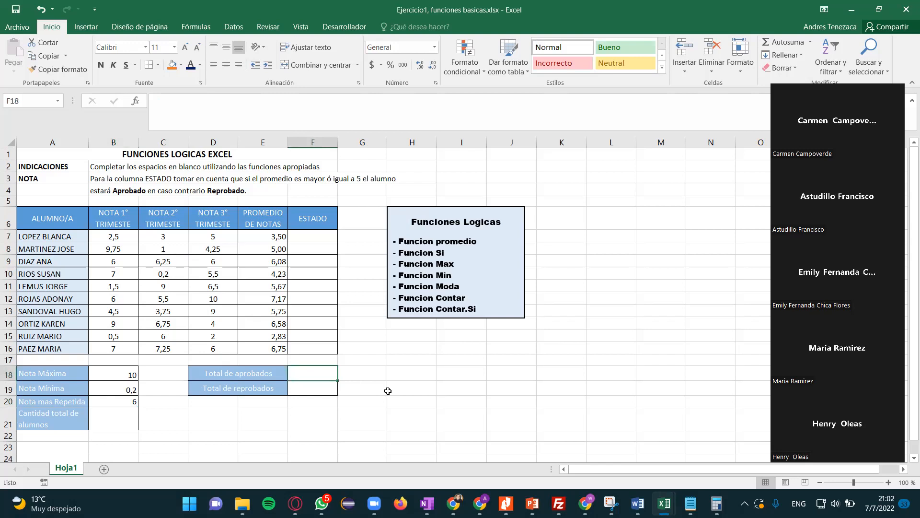
pyautogui.click(335, 237)
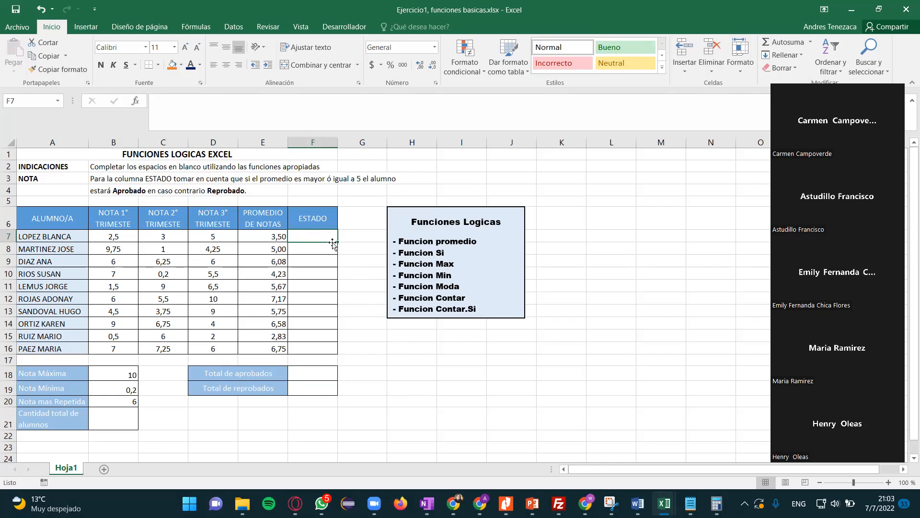
pyautogui.click(309, 253)
pyautogui.click(307, 237)
pyautogui.write('=si')
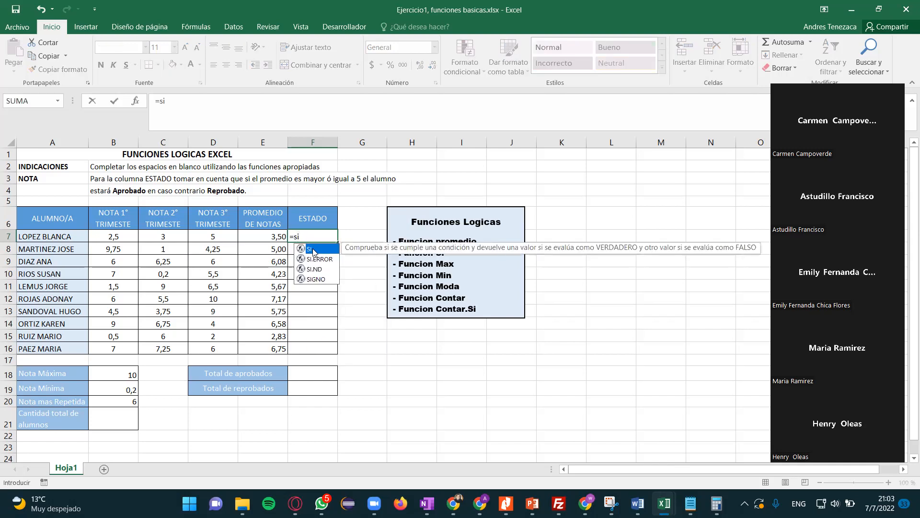
pyautogui.doubleClick(314, 251)
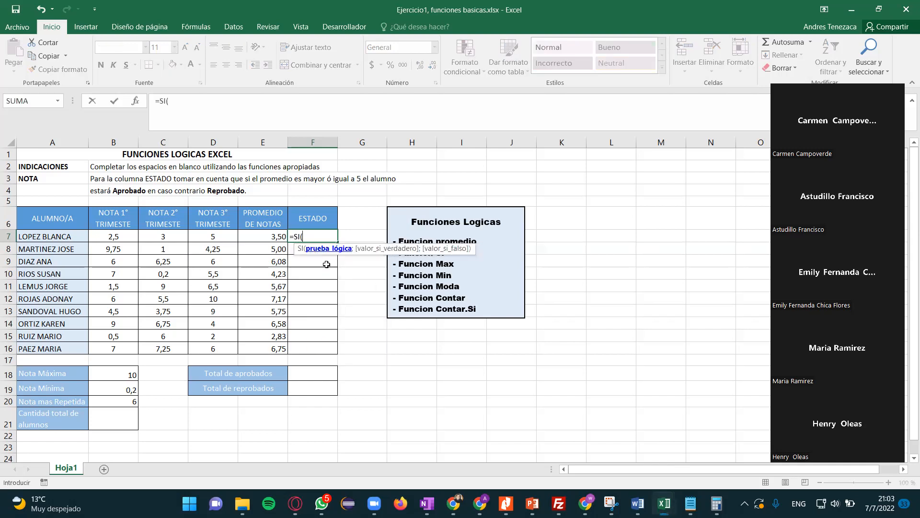
pyautogui.click(252, 236)
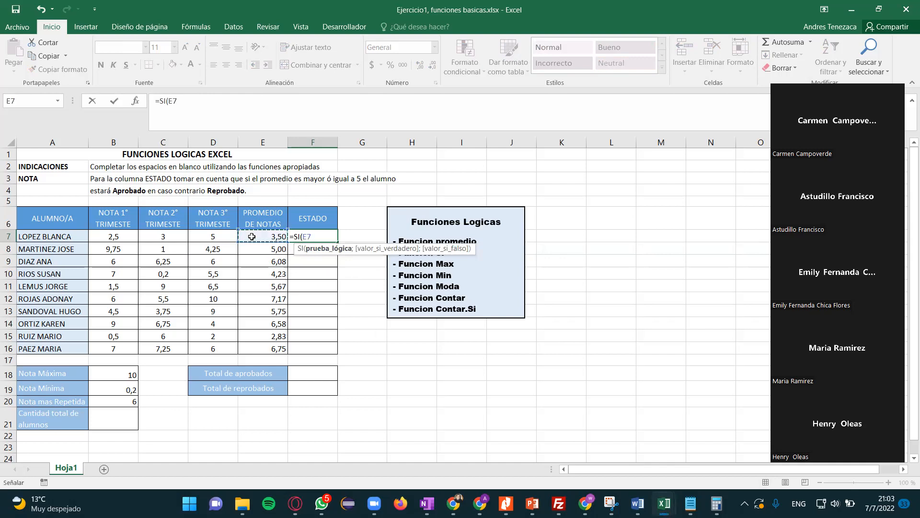
pyautogui.write('>=5;')
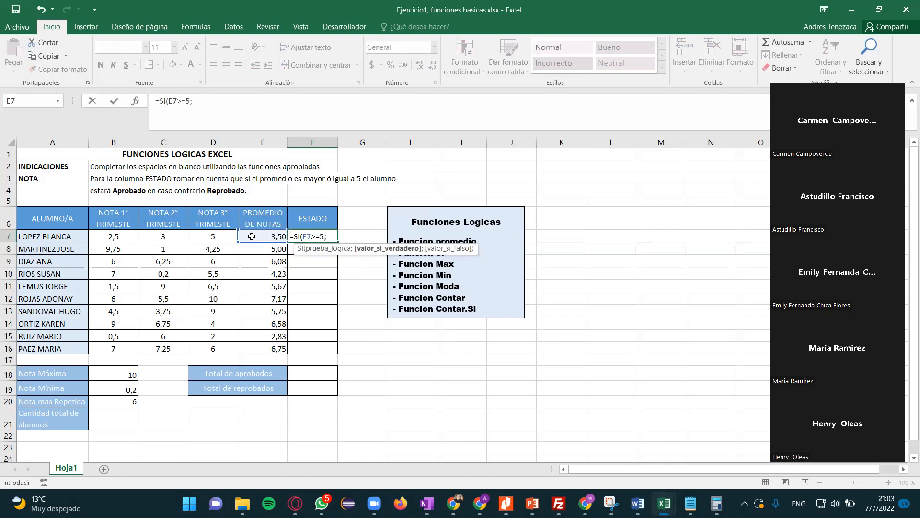
pyautogui.write('"Aprobado";')
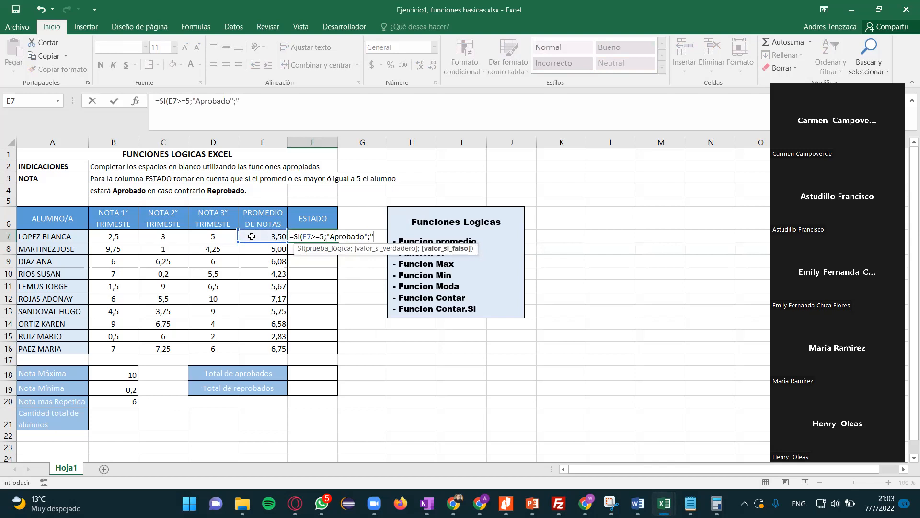
pyautogui.write('"Reprobado')
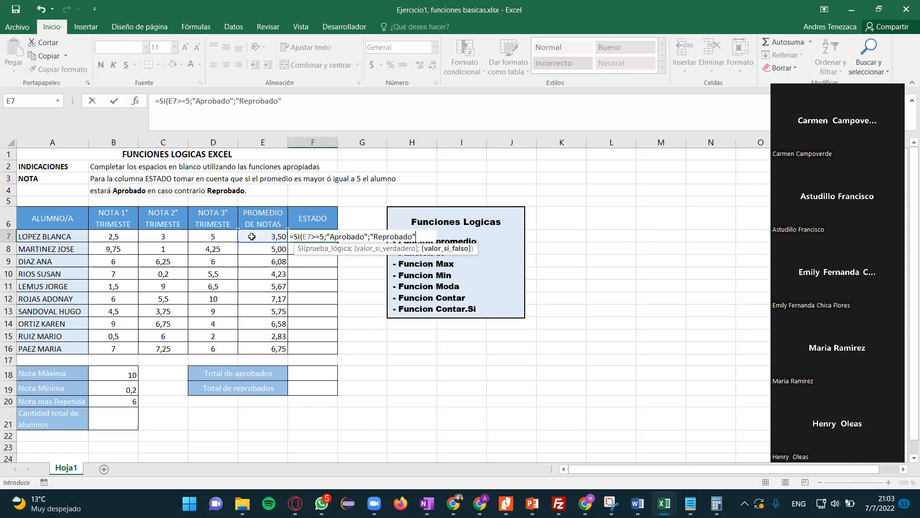
pyautogui.write('"')
pyautogui.press('Return')
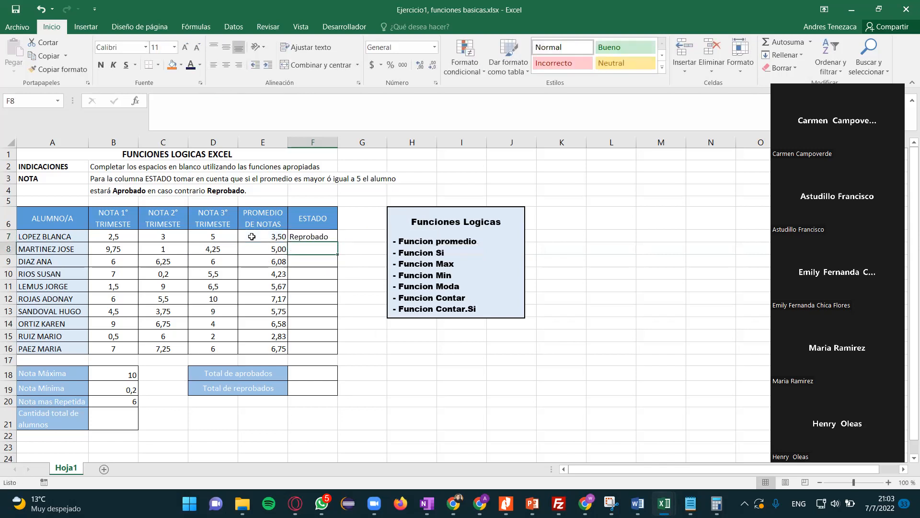
# - Fill the status formula from F7 down to F16 and check the results against the averages
pyautogui.click(294, 237)
pyautogui.moveTo(338, 242); pyautogui.dragTo(335, 352)
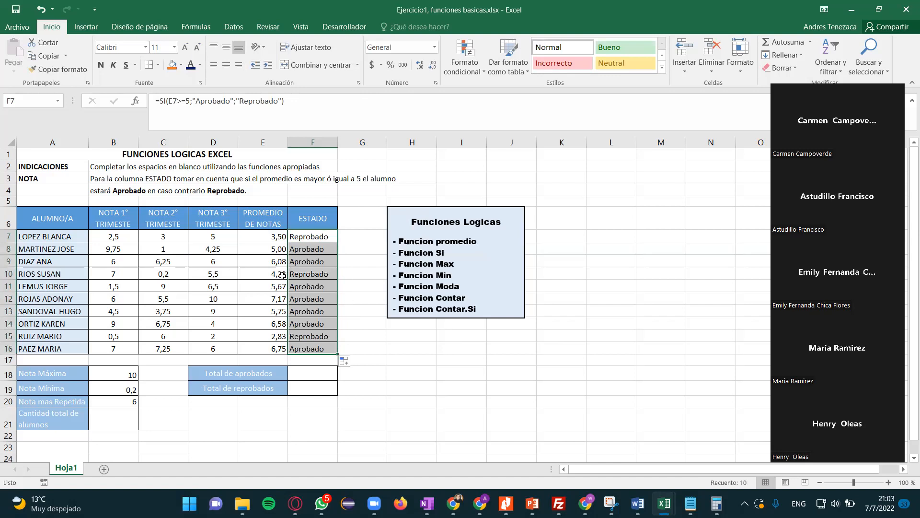
pyautogui.click(272, 251)
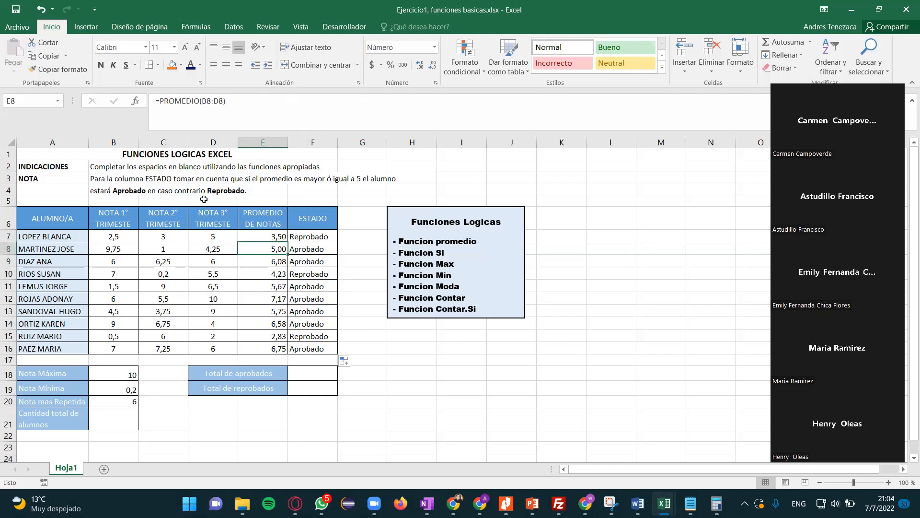
pyautogui.click(307, 261)
pyautogui.click(309, 272)
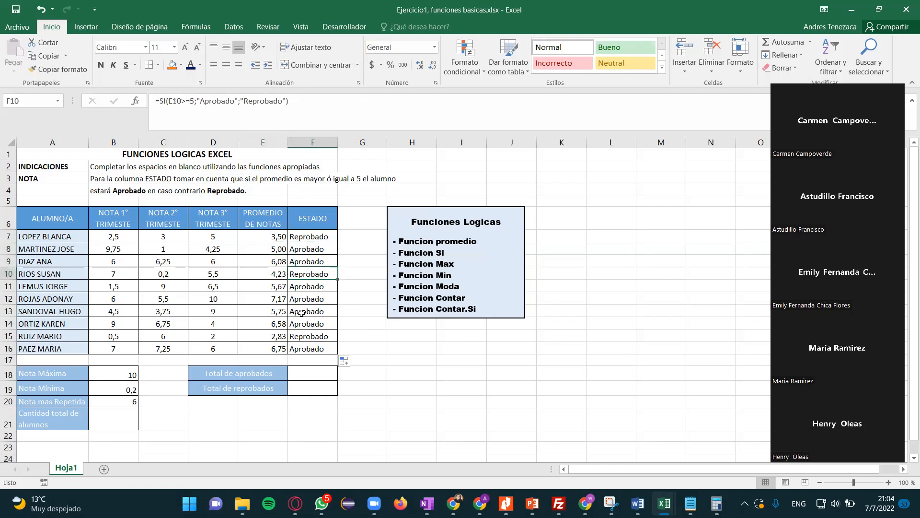
pyautogui.click(308, 298)
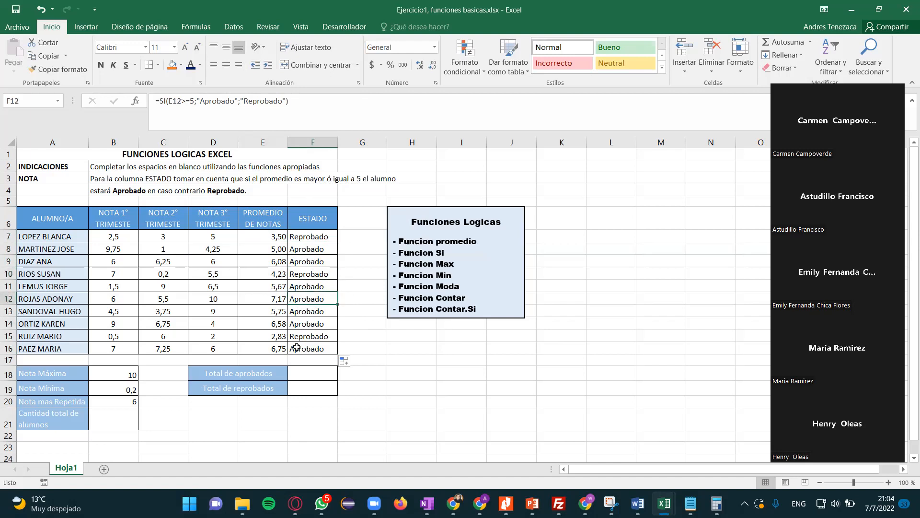
# - Enter =CONTAR.SI(F7:F16;"Aprobado") in F18 to count the students who passed
pyautogui.click(306, 375)
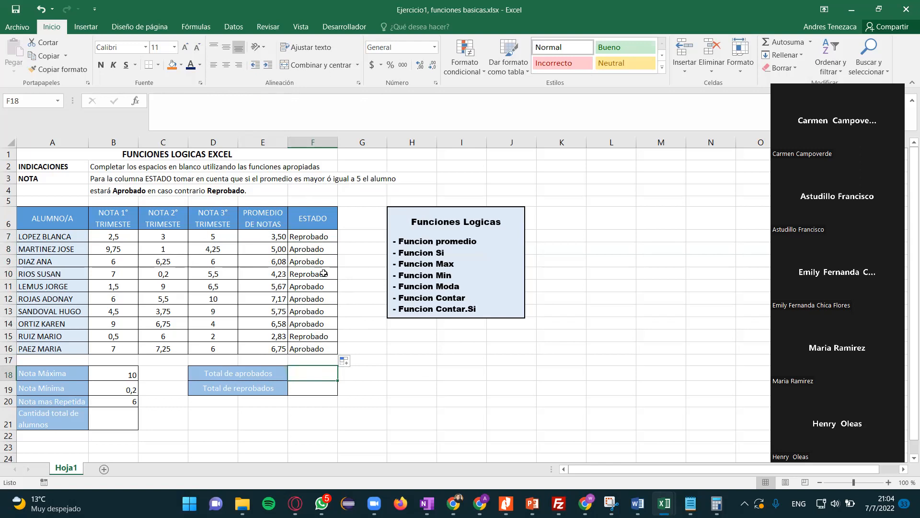
pyautogui.click(364, 387)
pyautogui.click(319, 375)
pyautogui.write('=con')
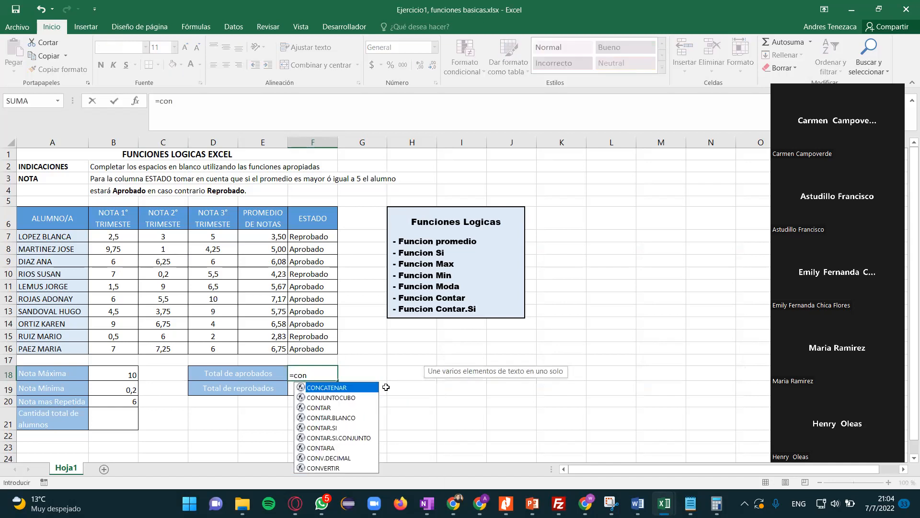
pyautogui.doubleClick(322, 427)
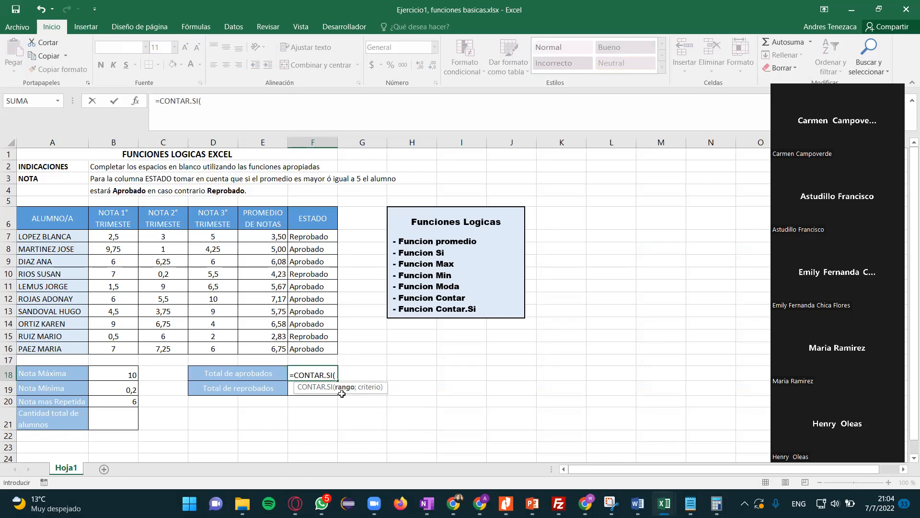
pyautogui.click(308, 235)
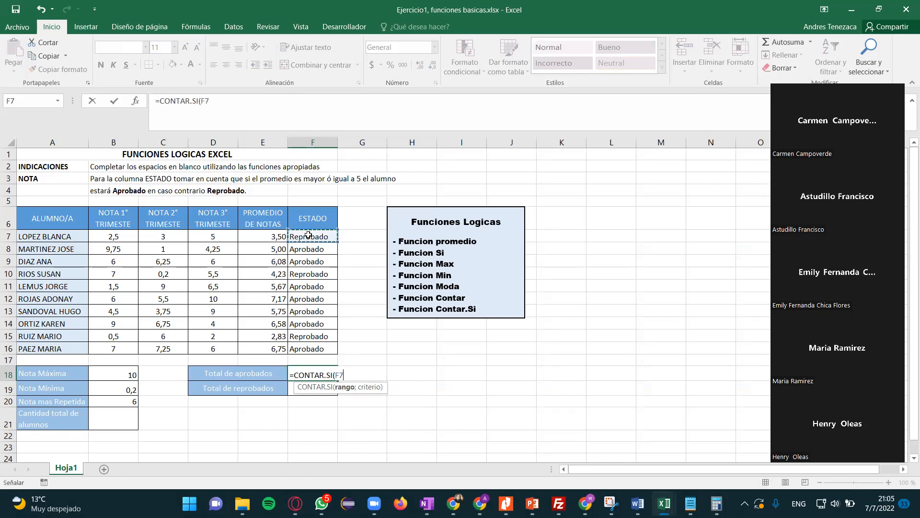
pyautogui.hotkey('shift', 'Down')
pyautogui.hotkey('shift', 'Down')
pyautogui.hotkey('shift', 'Down')
pyautogui.hotkey('shift', 'Down')
pyautogui.hotkey('shift', 'Down')
pyautogui.hotkey('shift', 'Down')
pyautogui.hotkey('shift', 'Down')
pyautogui.hotkey('shift', 'Down')
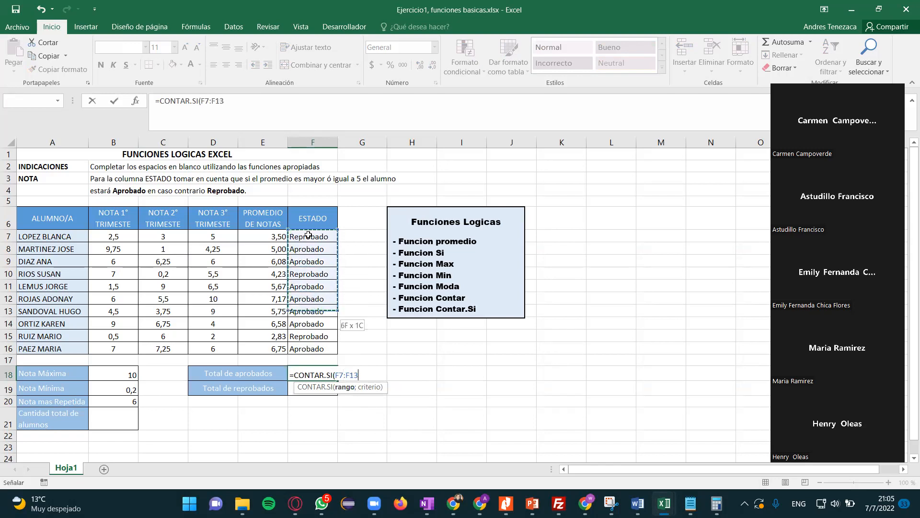
pyautogui.hotkey('shift', 'Down')
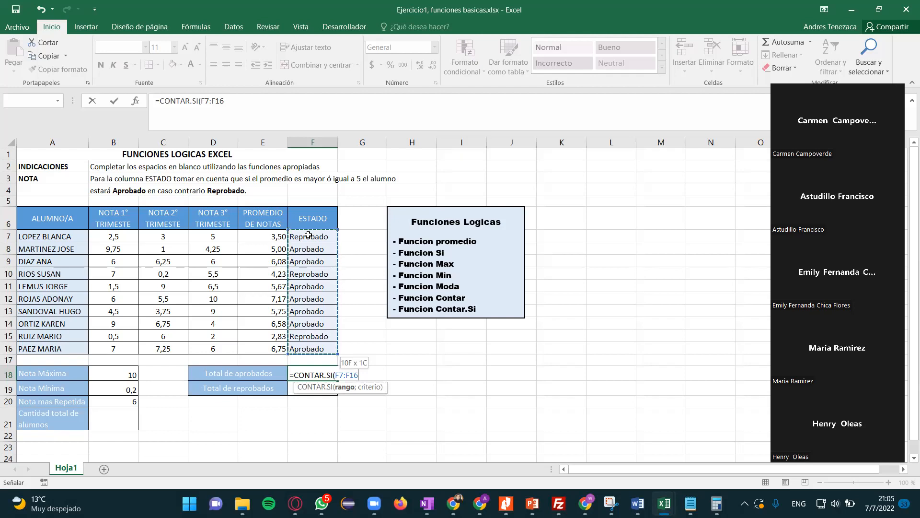
pyautogui.write(';')
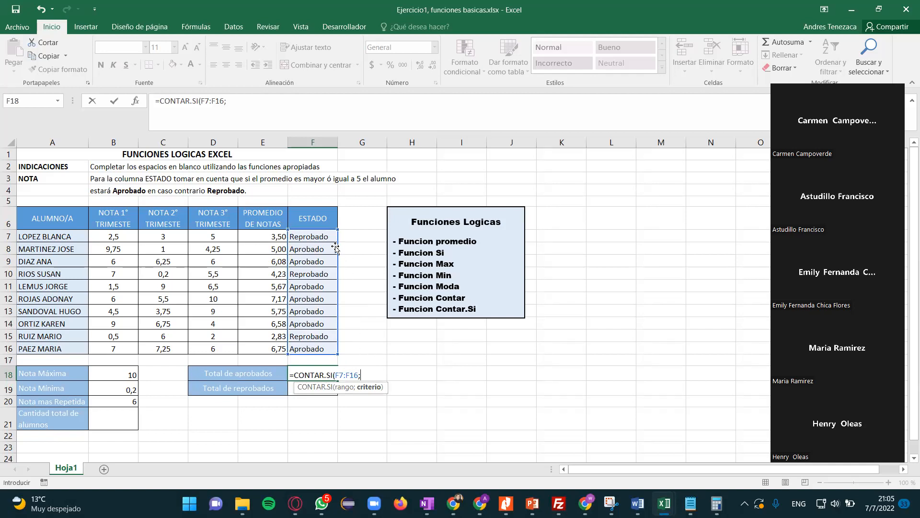
pyautogui.write('"Aprobado')
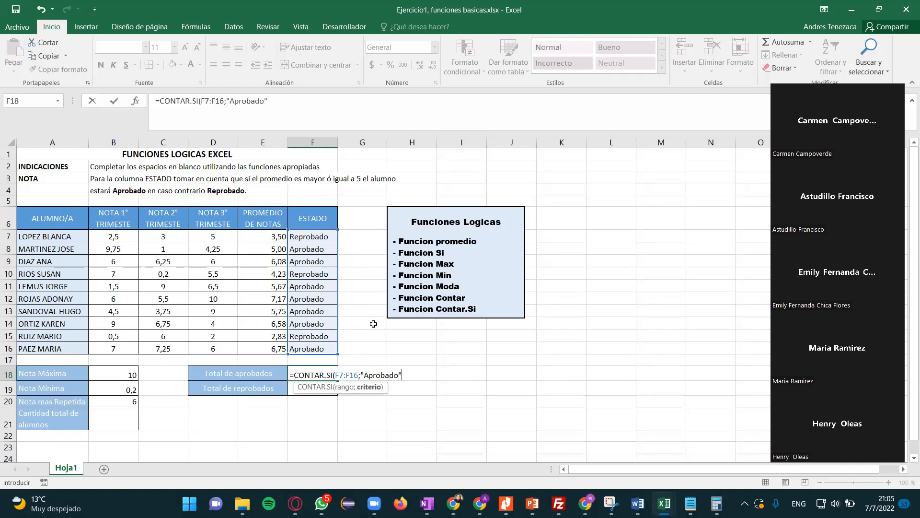
pyautogui.press('Return')
pyautogui.press('Up')
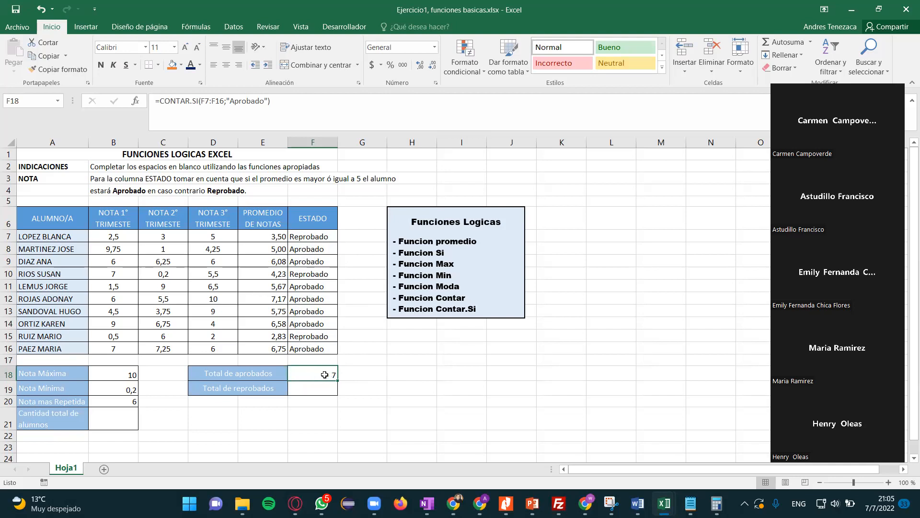
# - Enter =CONTAR.SI(F7:F16;"Reprobado") in F19 to count the students who failed
pyautogui.click(317, 390)
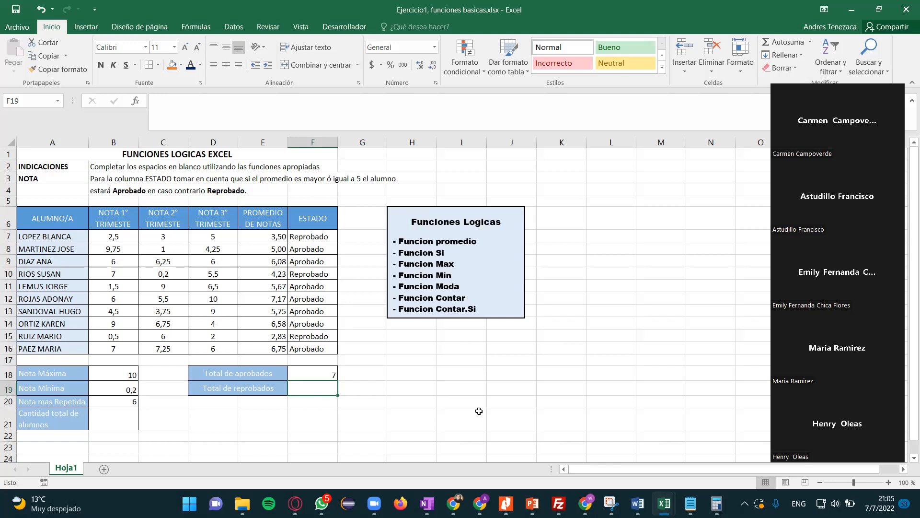
pyautogui.write('=co')
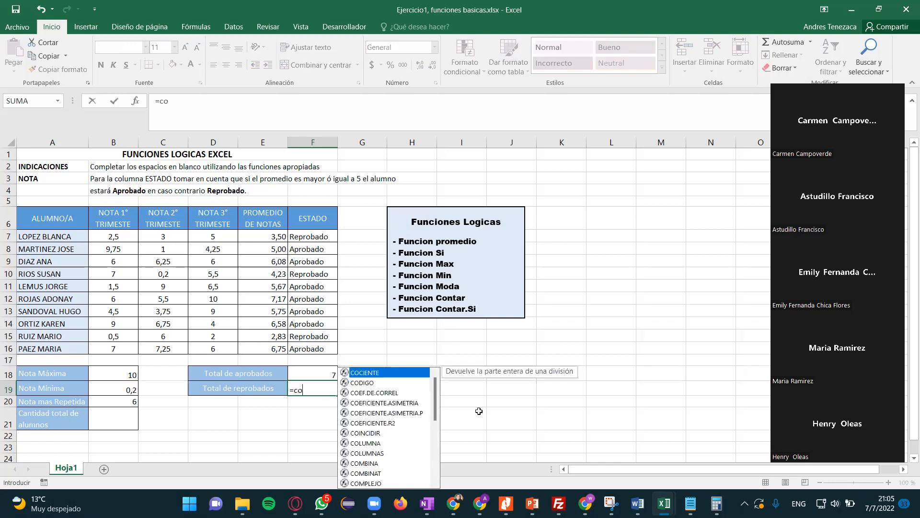
pyautogui.write('nta')
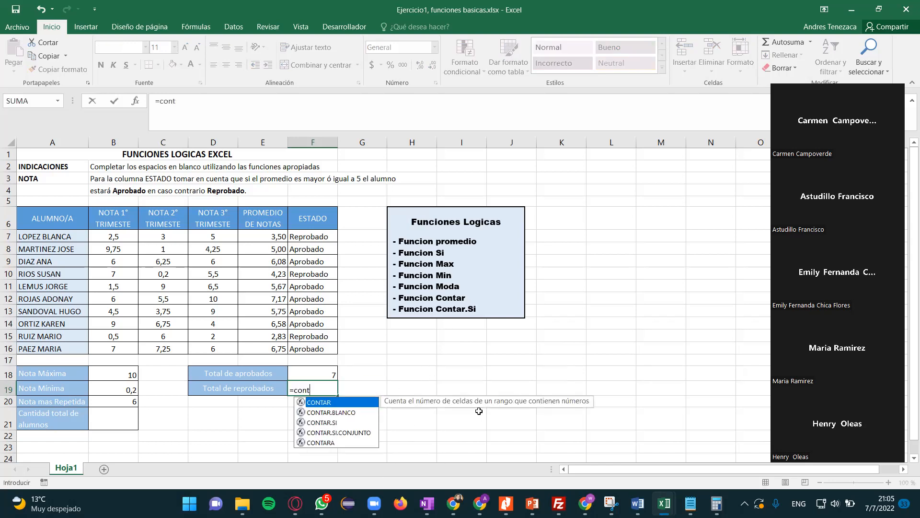
pyautogui.click(335, 426)
pyautogui.doubleClick(335, 426)
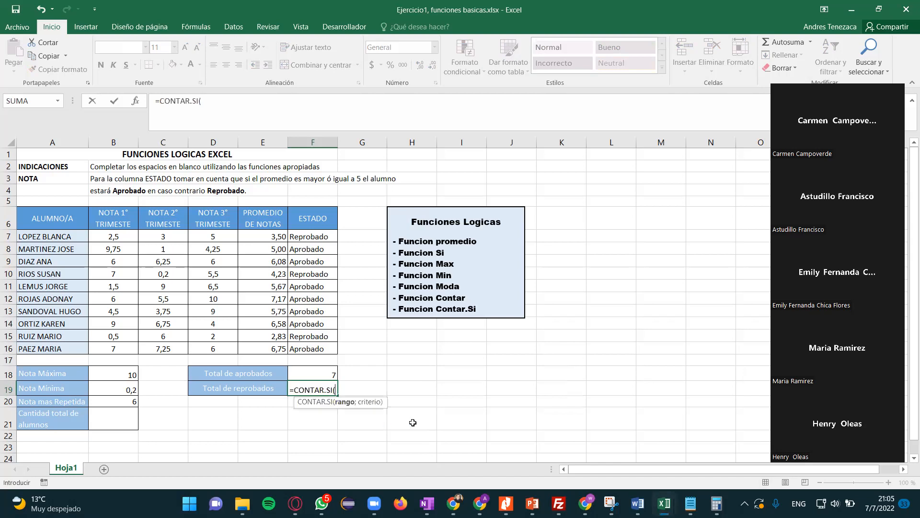
pyautogui.click(297, 232)
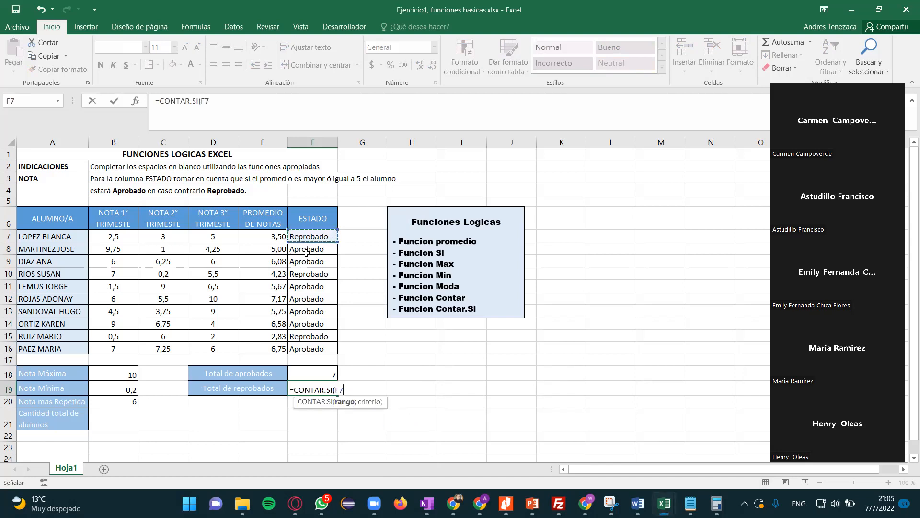
pyautogui.moveTo(297, 232); pyautogui.dragTo(306, 238)
pyautogui.hotkey('shift', 'Down')
pyautogui.hotkey('shift', 'Down')
pyautogui.hotkey('shift', 'Down')
pyautogui.hotkey('shift', 'Down')
pyautogui.hotkey('shift', 'Down')
pyautogui.hotkey('shift', 'Down')
pyautogui.hotkey('shift', 'Down')
pyautogui.hotkey('shift', 'Down')
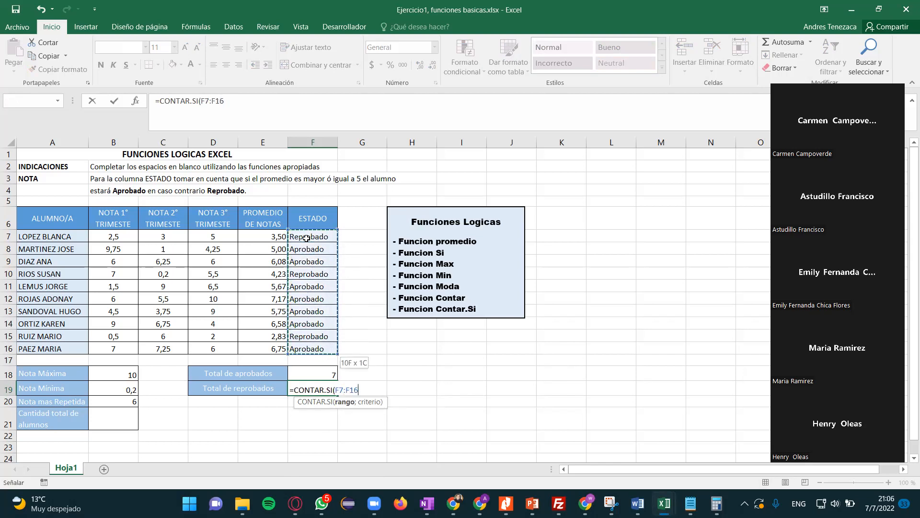
pyautogui.write(';')
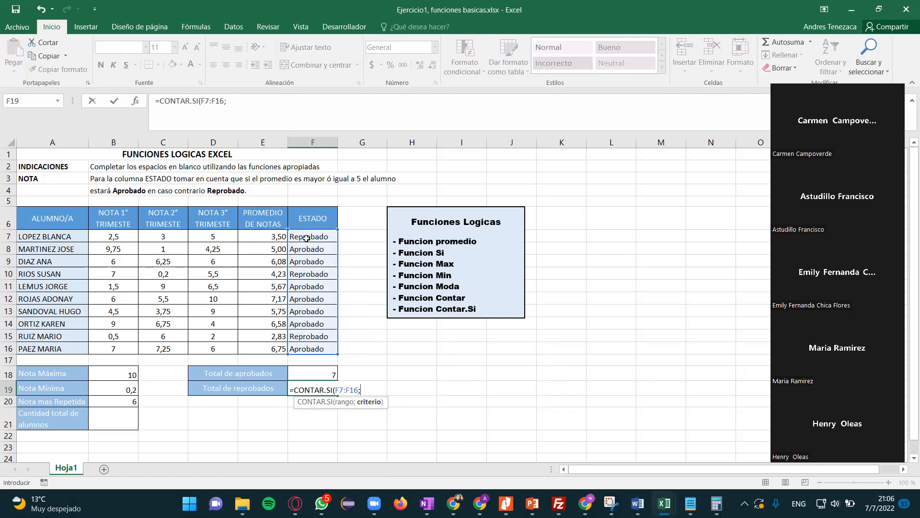
pyautogui.write('"Repobado"')
pyautogui.press('Return')
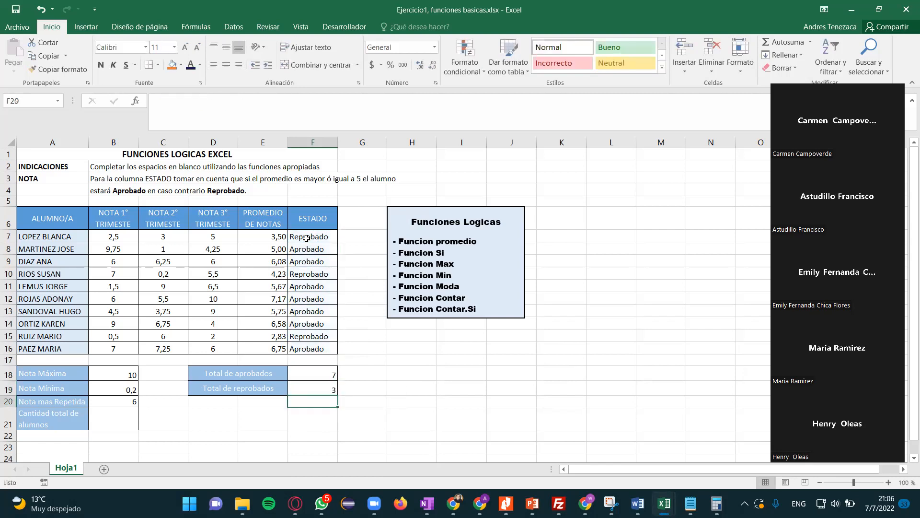
# - Review the pass and fail count formulas in F18 and F19 and the Nota Máxima formula in B18
pyautogui.click(313, 388)
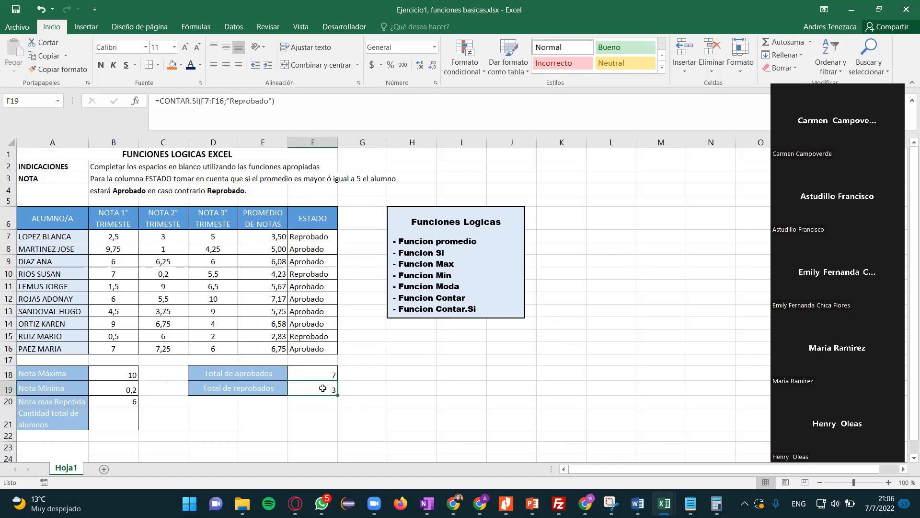
pyautogui.click(307, 375)
pyautogui.click(308, 388)
pyautogui.click(115, 377)
pyautogui.click(320, 375)
pyautogui.click(320, 390)
# - Re-enter the average formula =PROMEDIO(B7:D7) in E7 for the first student
pyautogui.click(274, 238)
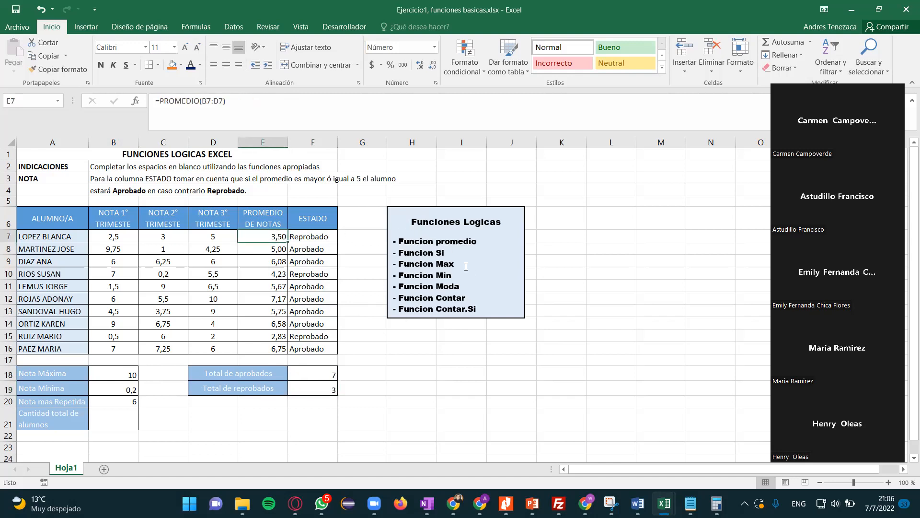
pyautogui.click(278, 257)
pyautogui.click(274, 237)
pyautogui.write('=')
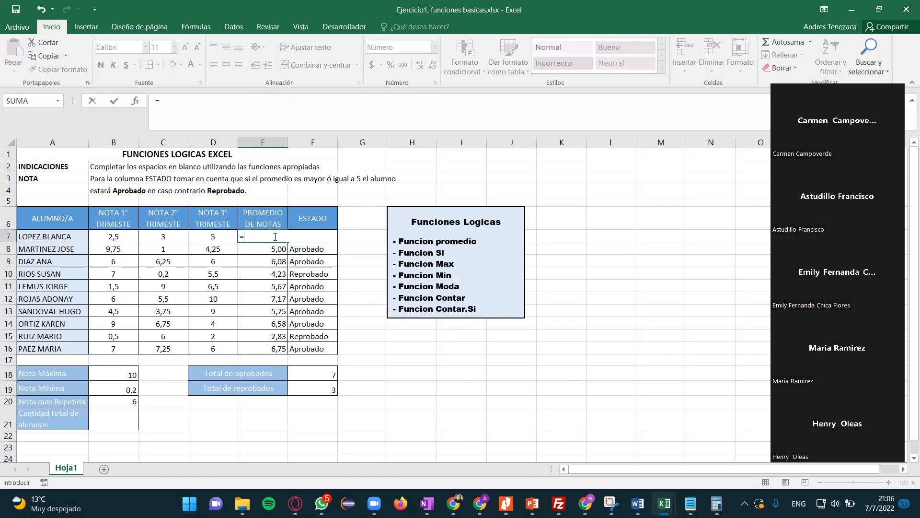
pyautogui.write('pro')
pyautogui.doubleClick(283, 269)
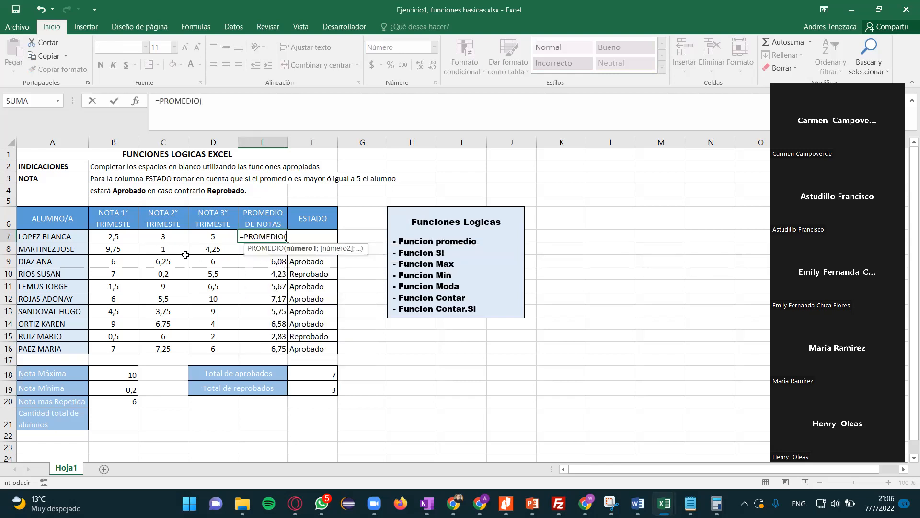
pyautogui.click(118, 238)
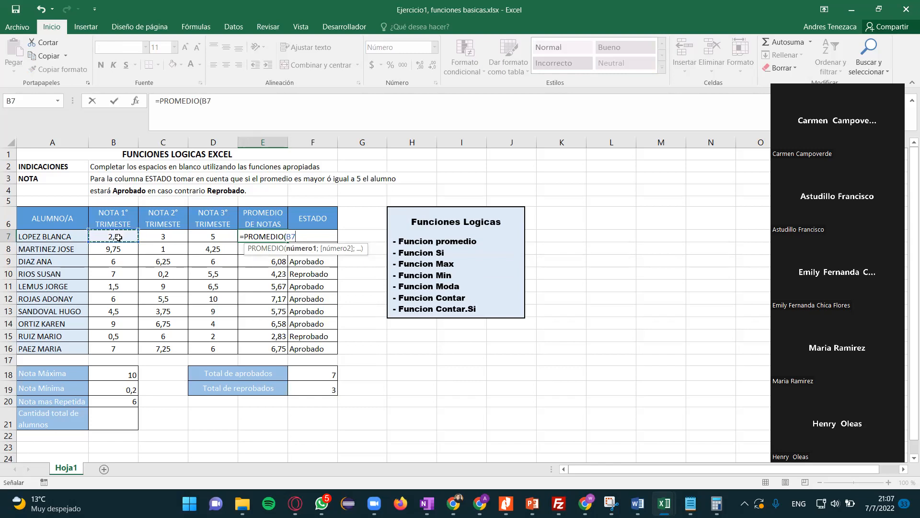
pyautogui.moveTo(118, 237); pyautogui.dragTo(226, 239)
pyautogui.hotkey('ctrl', 'Return')
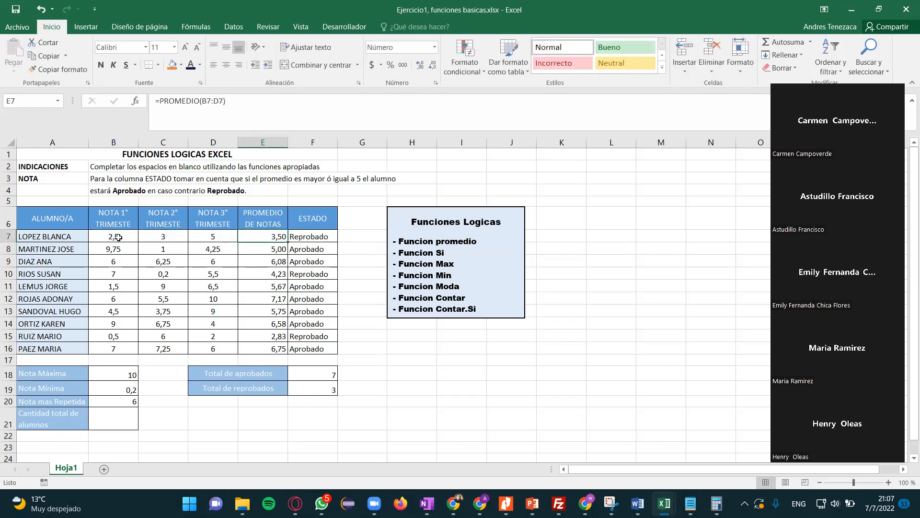
# - Review the first student's three quarterly grades against the average formula in E7, and check grades in rows 10 and 11
pyautogui.press('Left')
pyautogui.press('Left')
pyautogui.press('Left')
pyautogui.press('Right')
pyautogui.press('Right')
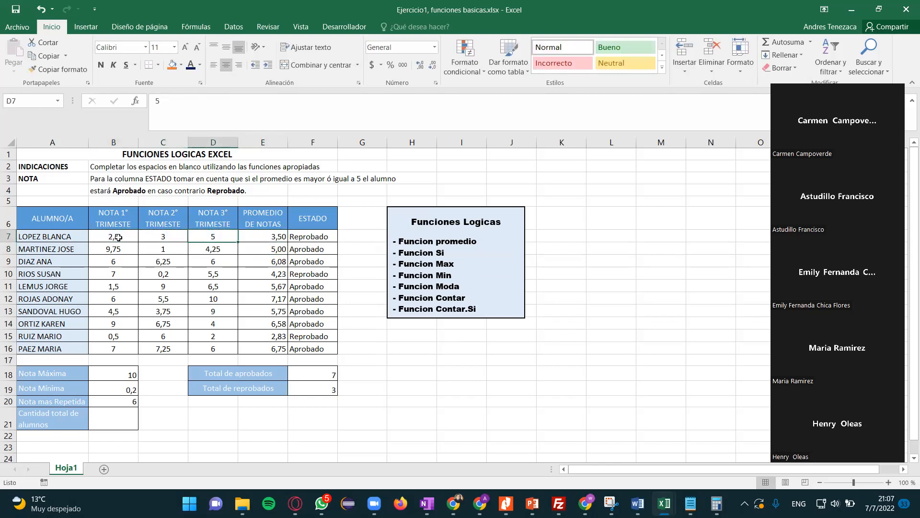
pyautogui.press('Left')
pyautogui.press('Left')
pyautogui.press('Right')
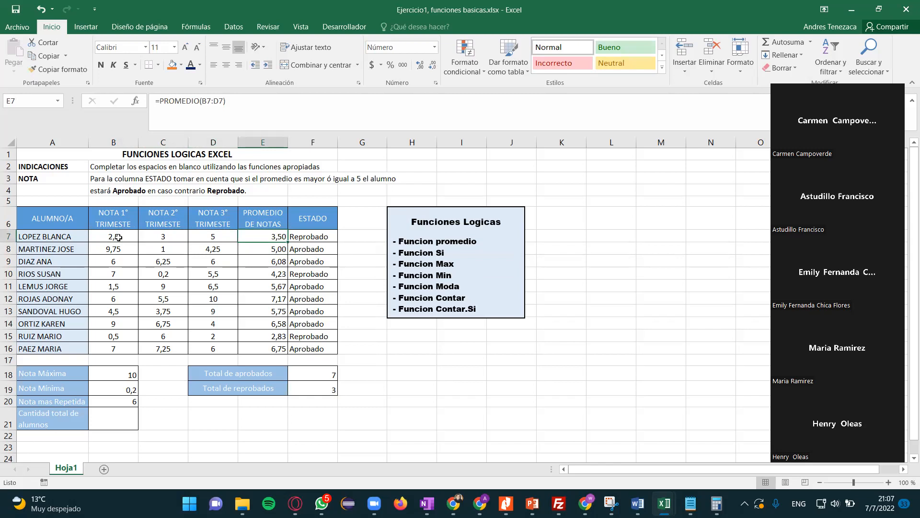
pyautogui.press('Left')
pyautogui.click(275, 240)
pyautogui.click(170, 277)
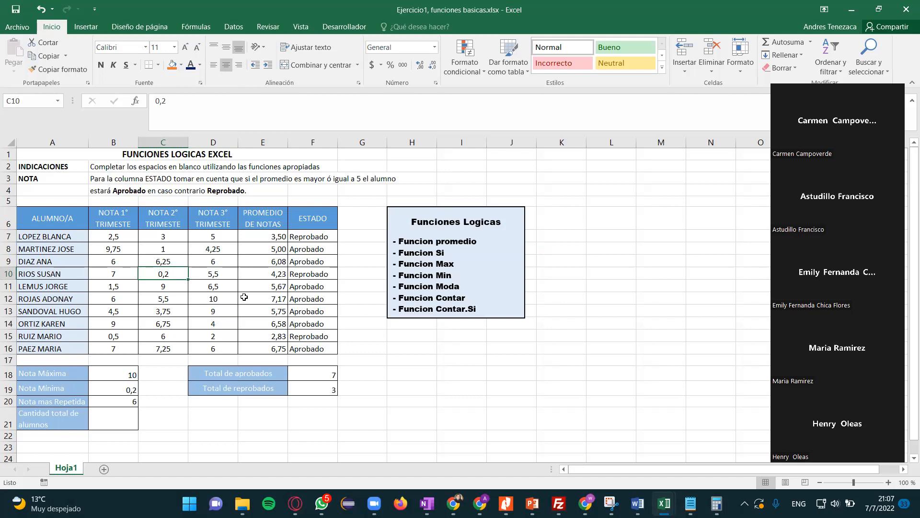
pyautogui.click(176, 286)
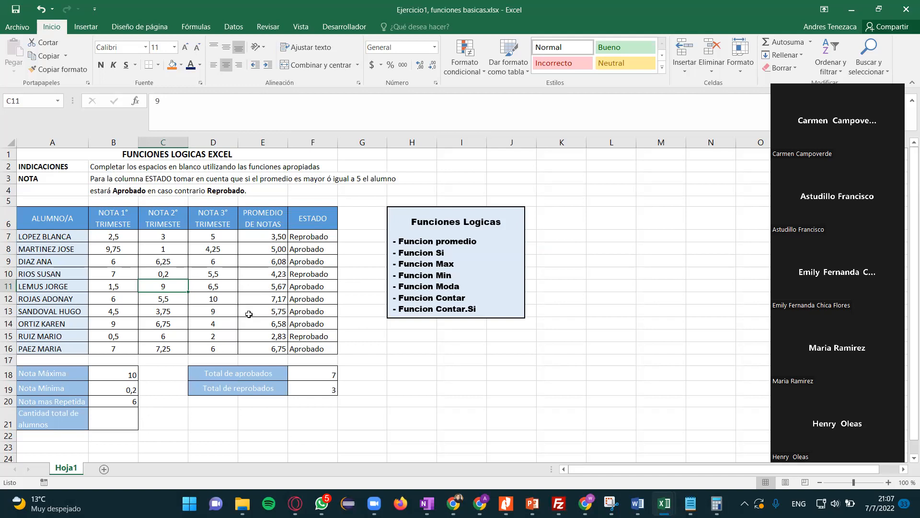
# - Check the status formula in F7 and start an SI formula in G7 with the logical test E7<=5
pyautogui.click(311, 237)
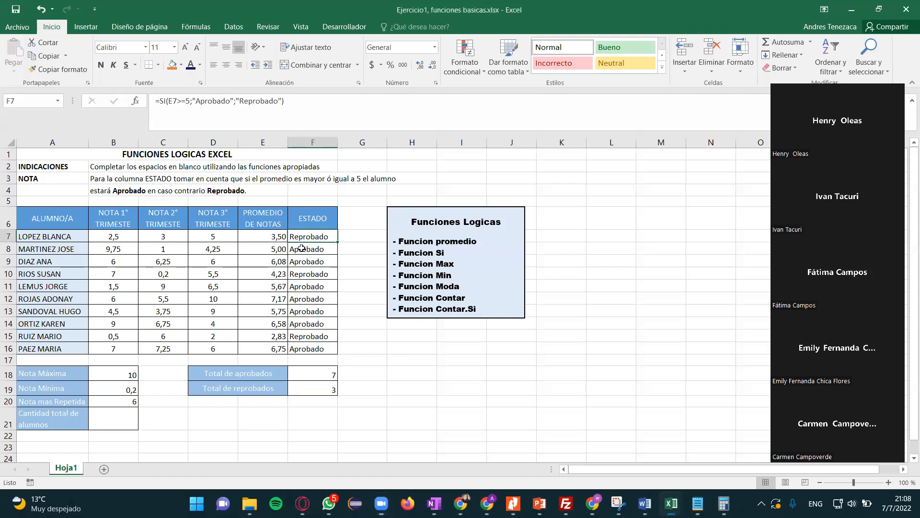
pyautogui.click(354, 239)
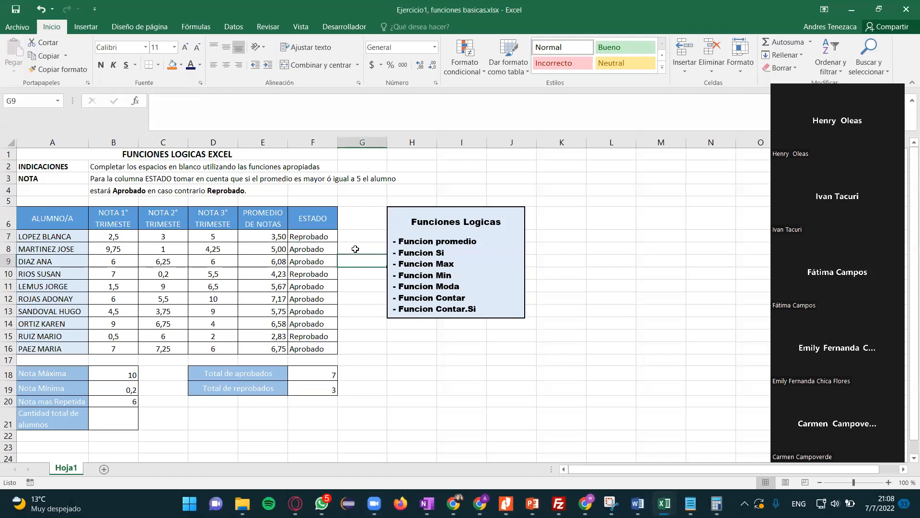
pyautogui.write('=')
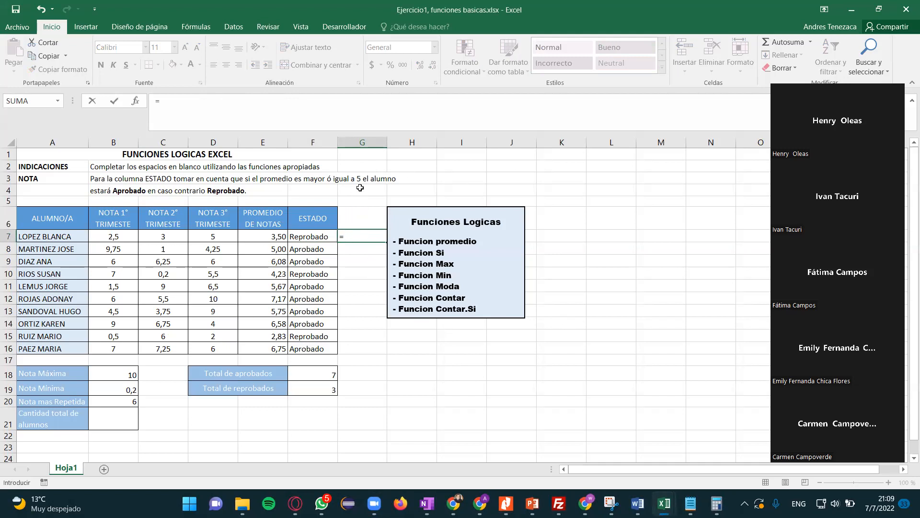
pyautogui.write('si')
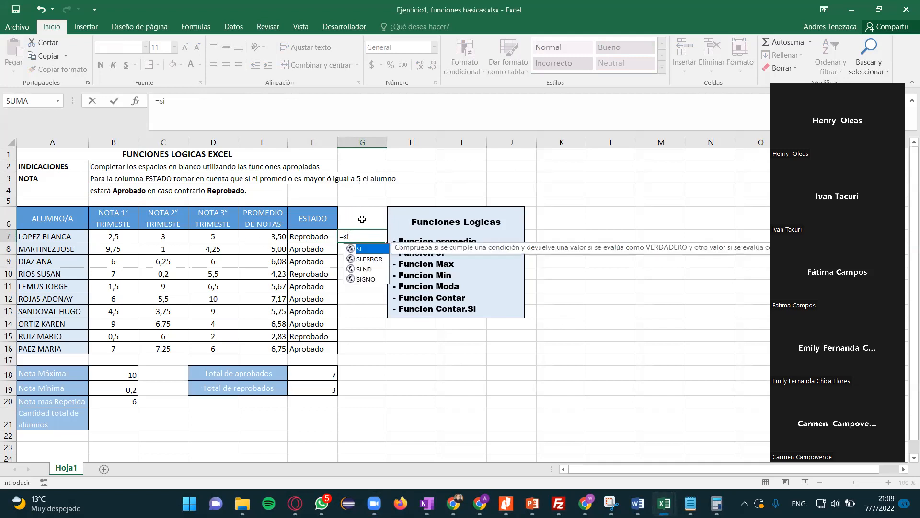
pyautogui.doubleClick(360, 250)
pyautogui.click(261, 236)
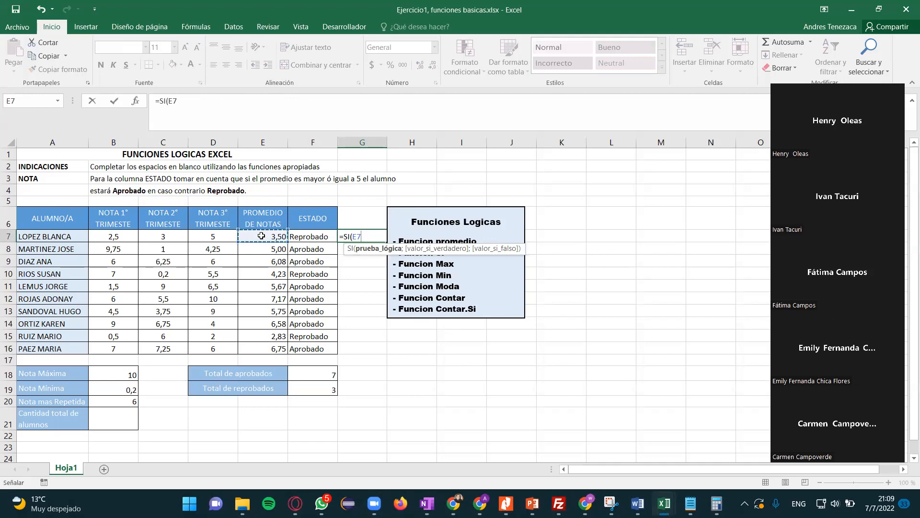
pyautogui.write('<=5')
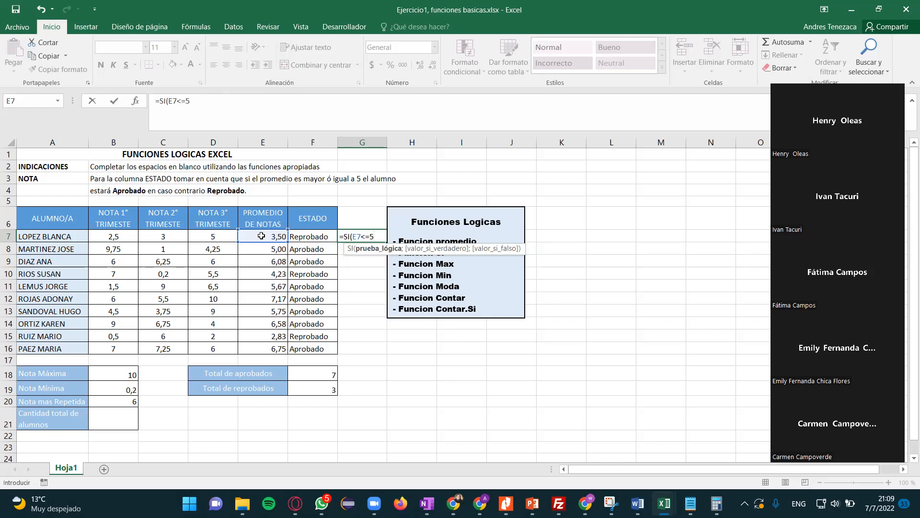
# - Change the logical test of the SI formula in G7 to E7>=5
pyautogui.press('BackSpace')
pyautogui.press('BackSpace')
pyautogui.press('BackSpace')
pyautogui.write('>=5;')
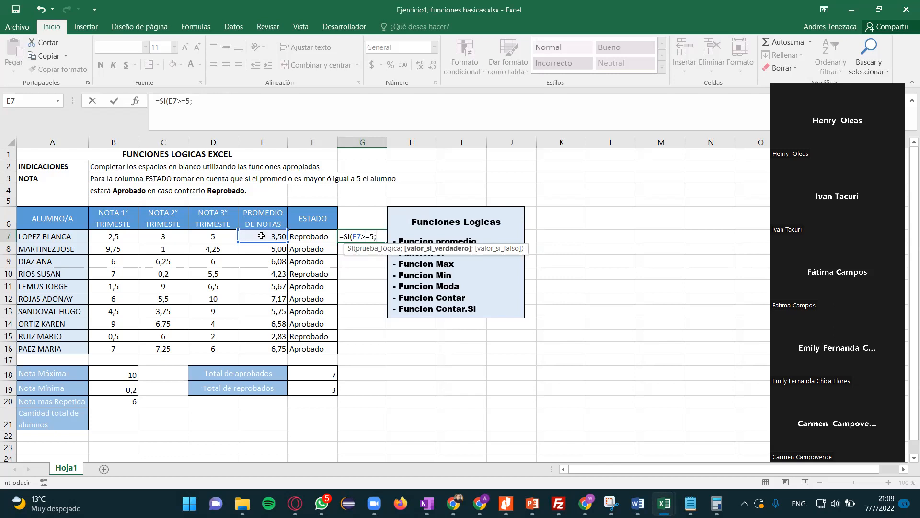
pyautogui.write('"Ap')
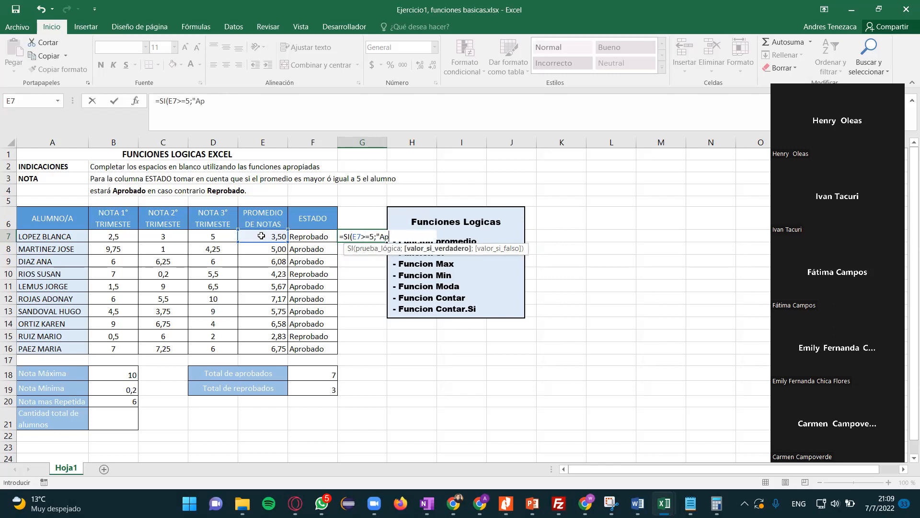
pyautogui.write('robado";')
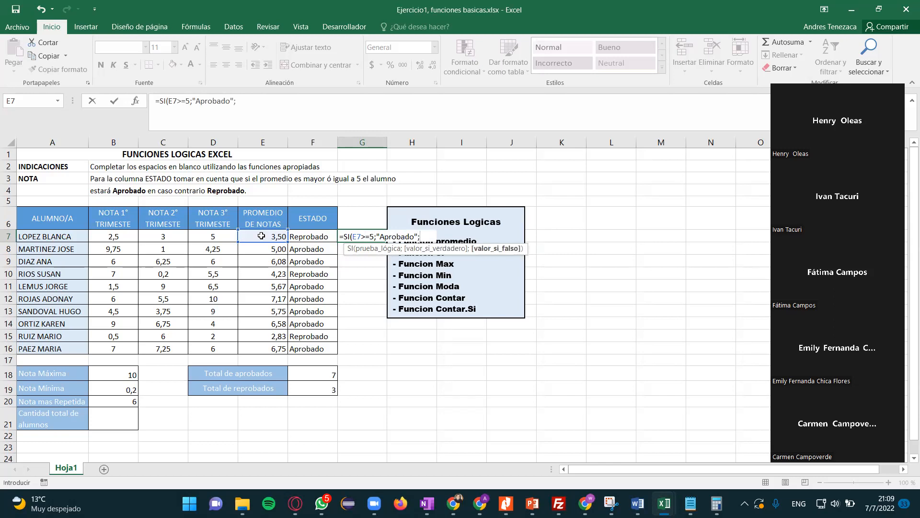
pyautogui.write('"Repro')
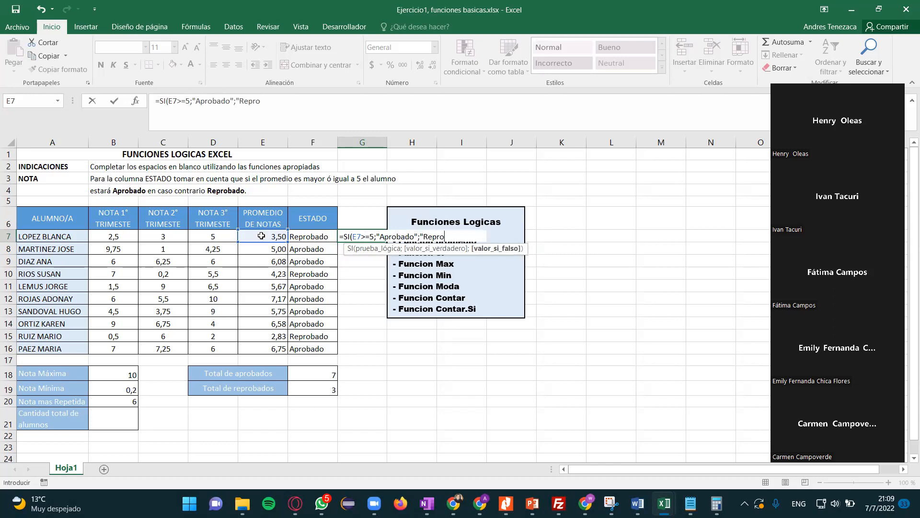
pyautogui.write('bado')
# - Complete the G7 formula with "Aprobado" as the true value and "Reprobado" as the false value
pyautogui.write(')')
pyautogui.press('Return')
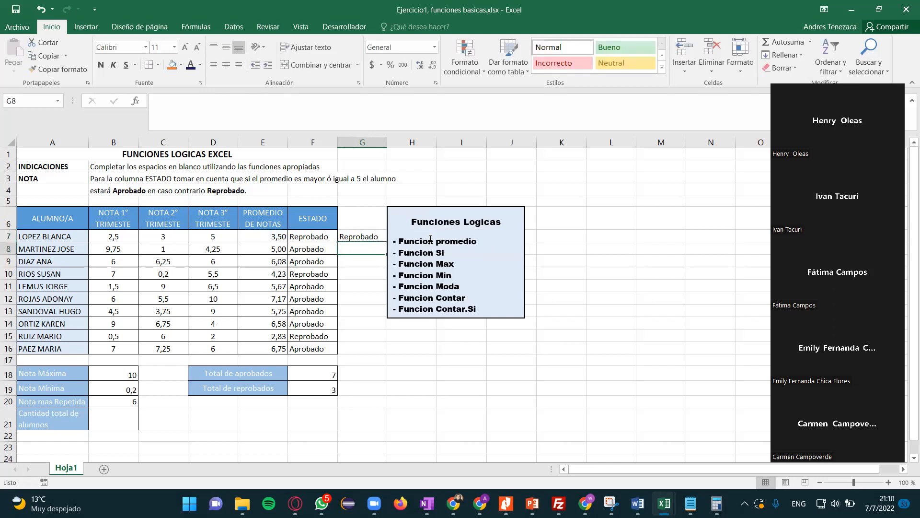
# - Narrow column G slightly and move the Funciones Logicas box a little farther from the grades table
pyautogui.click(379, 237)
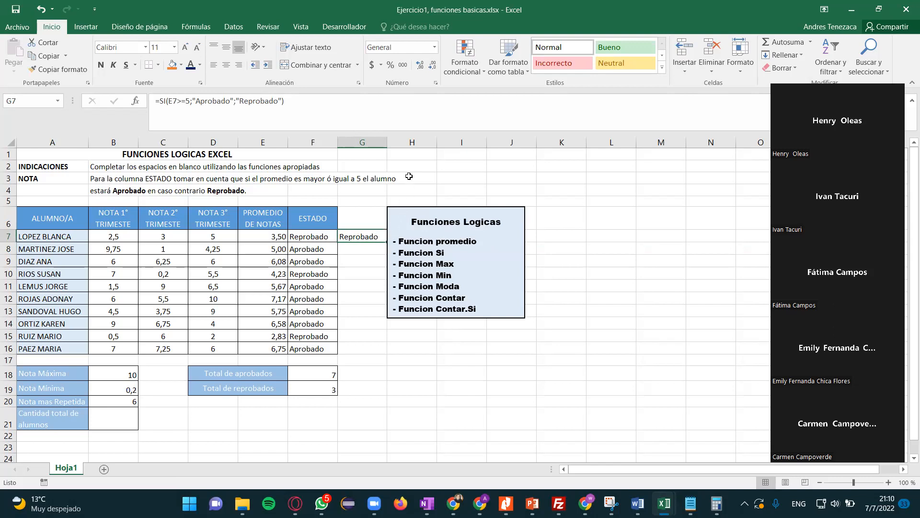
pyautogui.moveTo(387, 140); pyautogui.dragTo(381, 145)
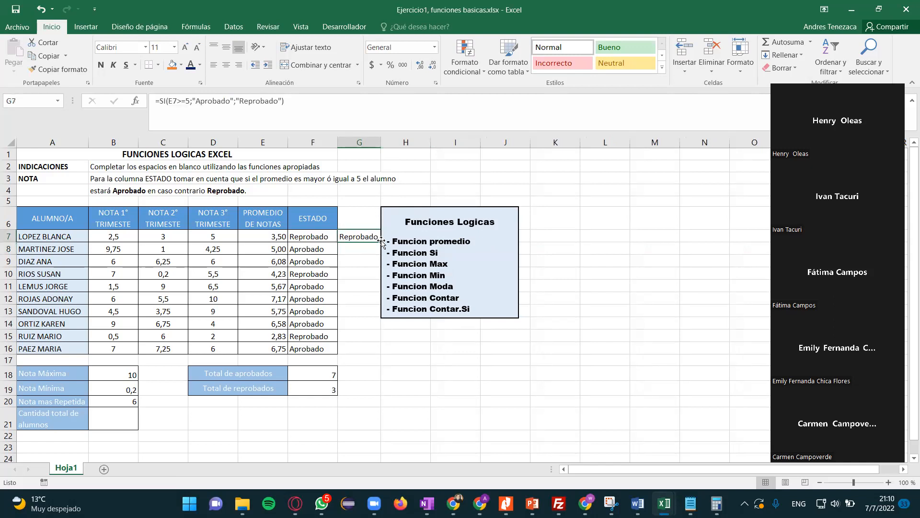
pyautogui.click(411, 222)
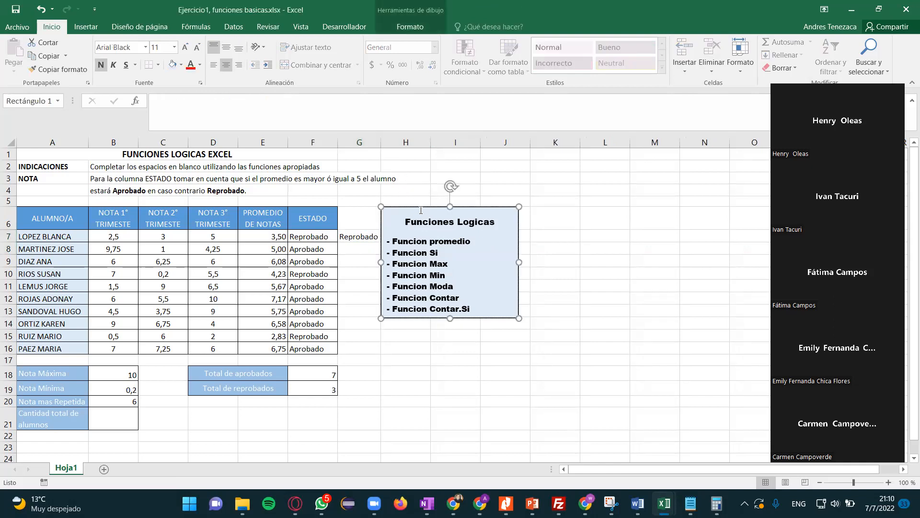
pyautogui.moveTo(436, 210); pyautogui.dragTo(456, 213)
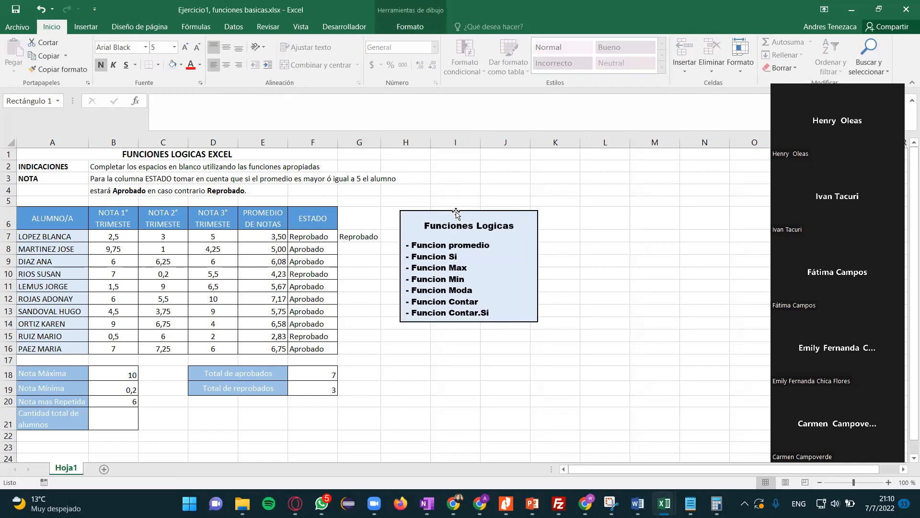
# - Fill the SI formula from G7 down to G16
pyautogui.click(375, 235)
pyautogui.moveTo(381, 244); pyautogui.dragTo(379, 354)
pyautogui.click(357, 259)
# - Remove the semicolon between "Aprobado" and "Reprobado" in the G7 formula
pyautogui.click(360, 238)
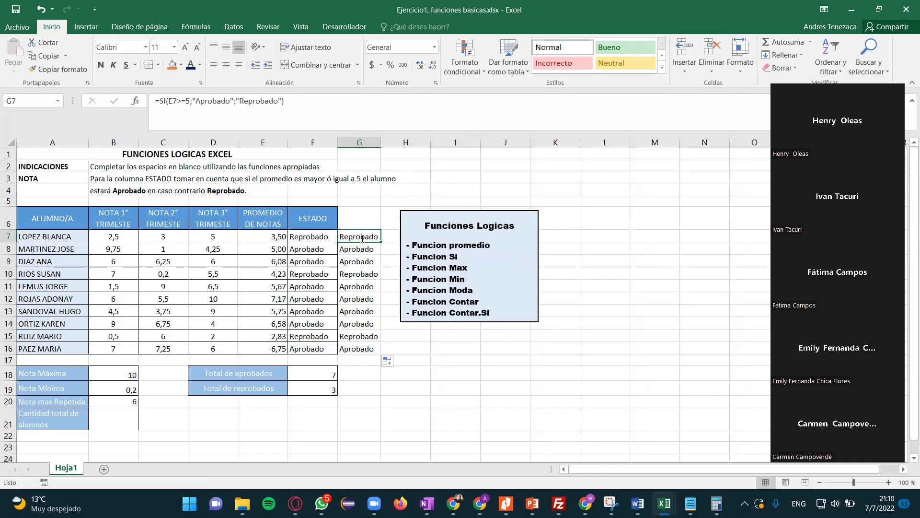
pyautogui.doubleClick(360, 237)
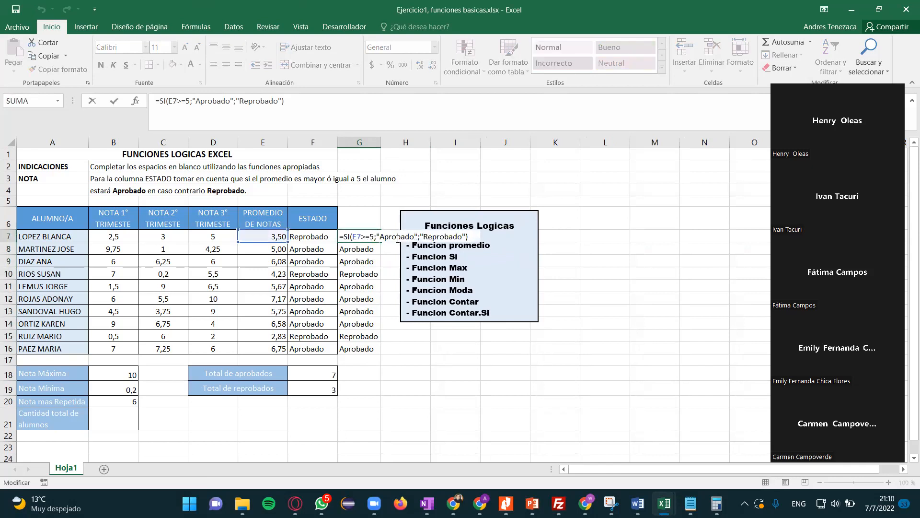
pyautogui.click(420, 237)
pyautogui.press('BackSpace')
pyautogui.press('Return')
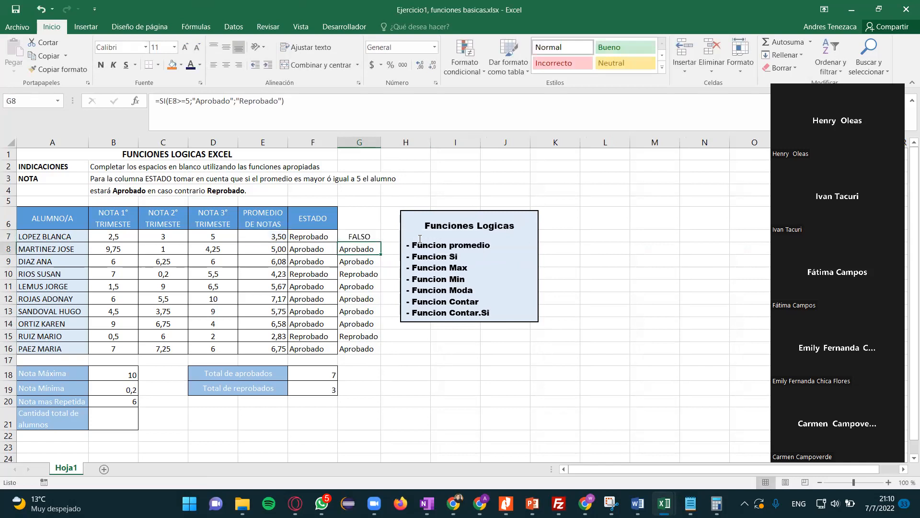
# - Restore the semicolon between "Aprobado" and "Reprobado" in the G7 formula
pyautogui.press('Up')
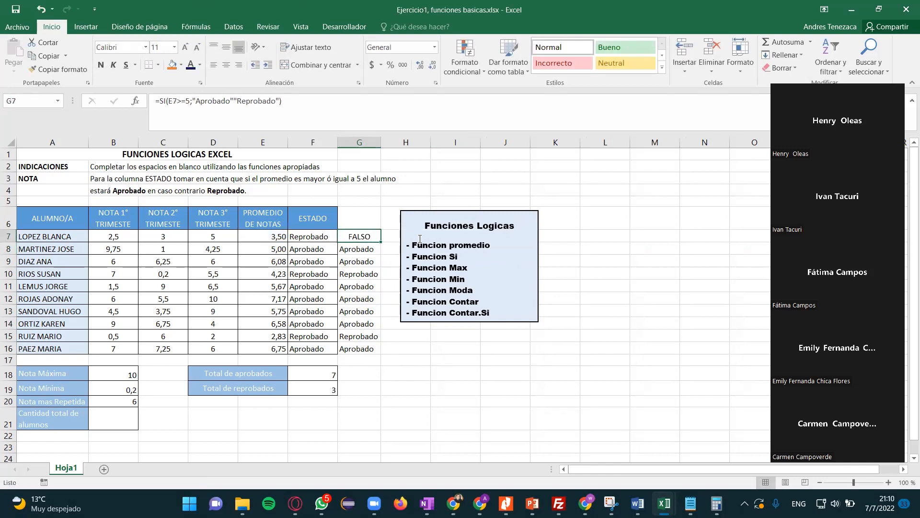
pyautogui.press('F2')
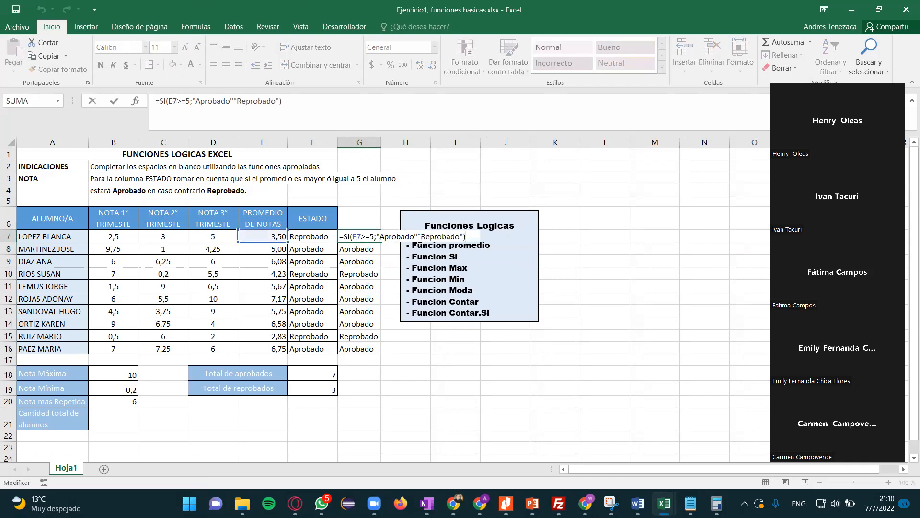
pyautogui.press('Left')
pyautogui.press('Left')
pyautogui.press('Left')
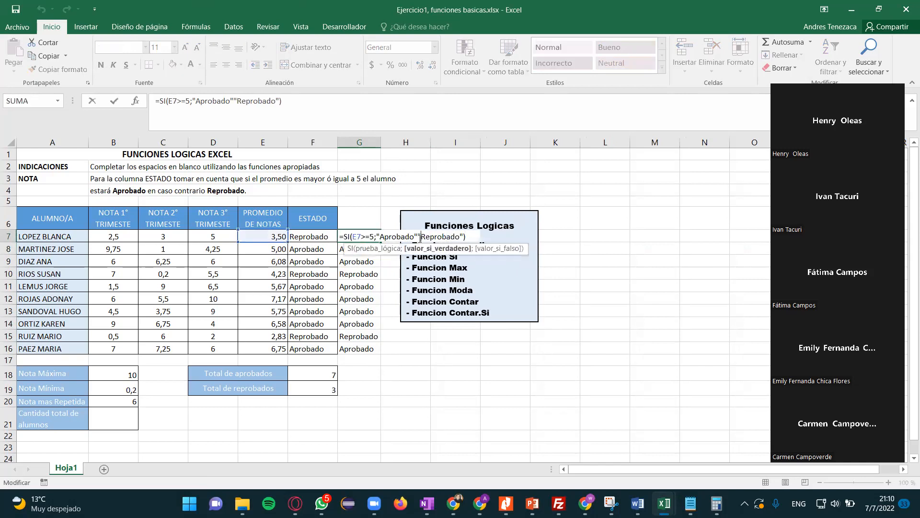
pyautogui.write(';')
pyautogui.press('Return')
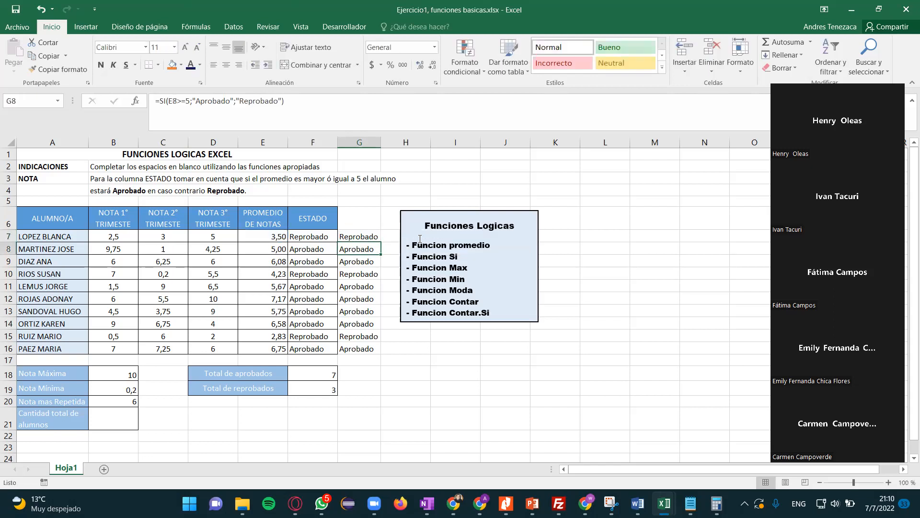
# - Check the copied formulas in column G and clear the practice results in G7:G16
pyautogui.click(377, 259)
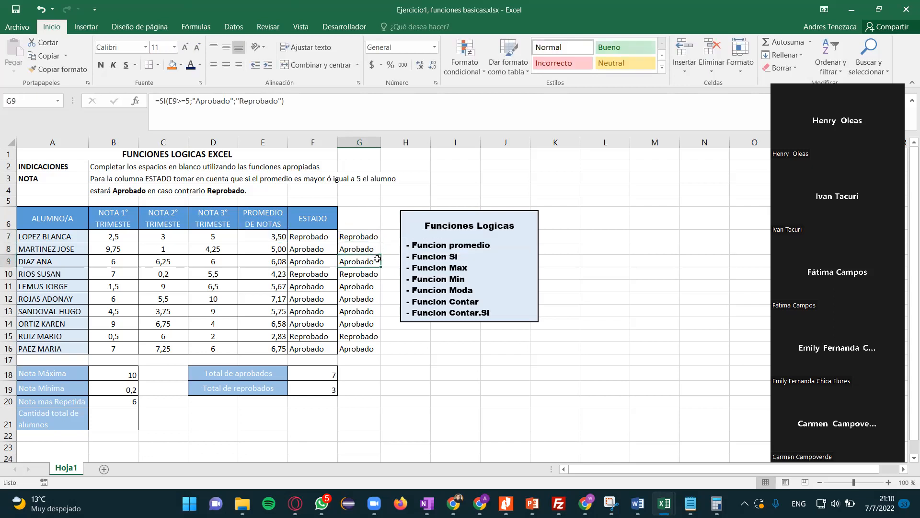
pyautogui.click(357, 301)
pyautogui.click(359, 237)
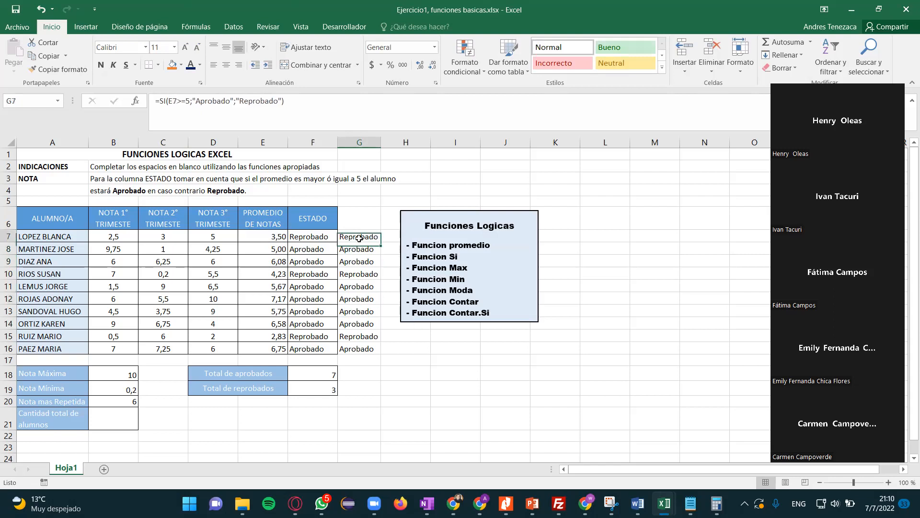
pyautogui.hotkey('shift', 'Down')
pyautogui.hotkey('shift', 'Down')
pyautogui.hotkey('shift', 'Down')
pyautogui.hotkey('shift', 'Down')
pyautogui.hotkey('shift', 'Down')
pyautogui.hotkey('shift', 'Down')
pyautogui.hotkey('shift', 'Down')
pyautogui.hotkey('shift', 'Down')
pyautogui.hotkey('shift', 'Down')
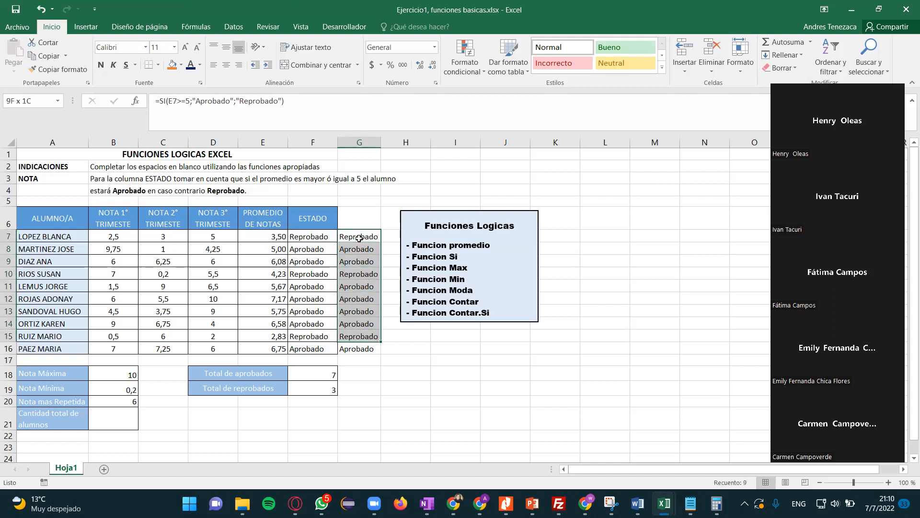
pyautogui.press('Delete')
pyautogui.press('Left')
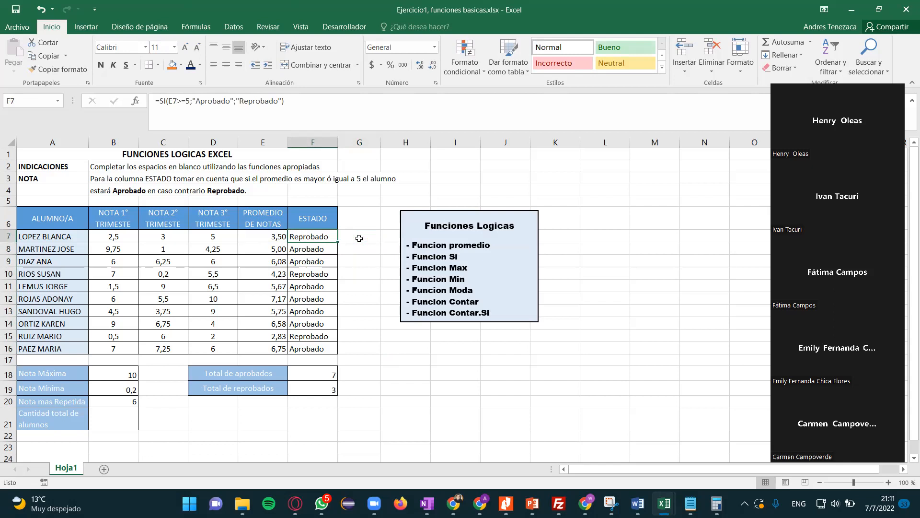
# - Try to count the students in B21 with the CONTAR function over the names in A7:A16, and check the name cells
pyautogui.click(98, 420)
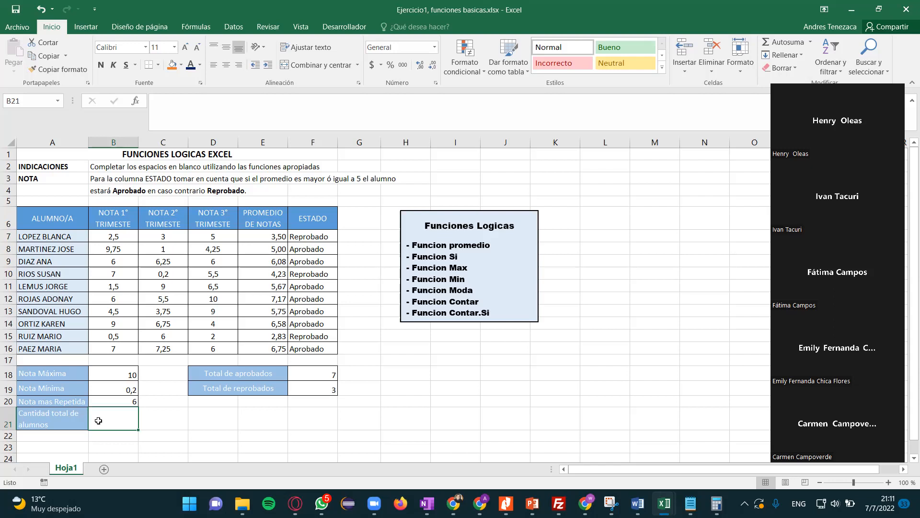
pyautogui.write('=con')
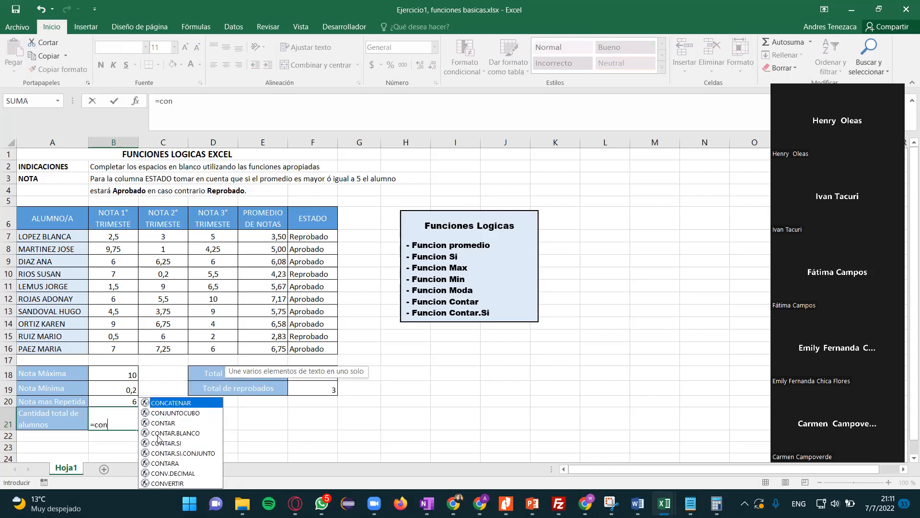
pyautogui.doubleClick(163, 422)
pyautogui.click(66, 237)
pyautogui.hotkey('shift', 'Down')
pyautogui.hotkey('shift', 'Down')
pyautogui.hotkey('shift', 'Down')
pyautogui.hotkey('shift', 'Down')
pyautogui.hotkey('shift', 'Down')
pyautogui.hotkey('shift', 'Down')
pyautogui.hotkey('shift', 'Down')
pyautogui.hotkey('shift', 'Down')
pyautogui.hotkey('shift', 'Down')
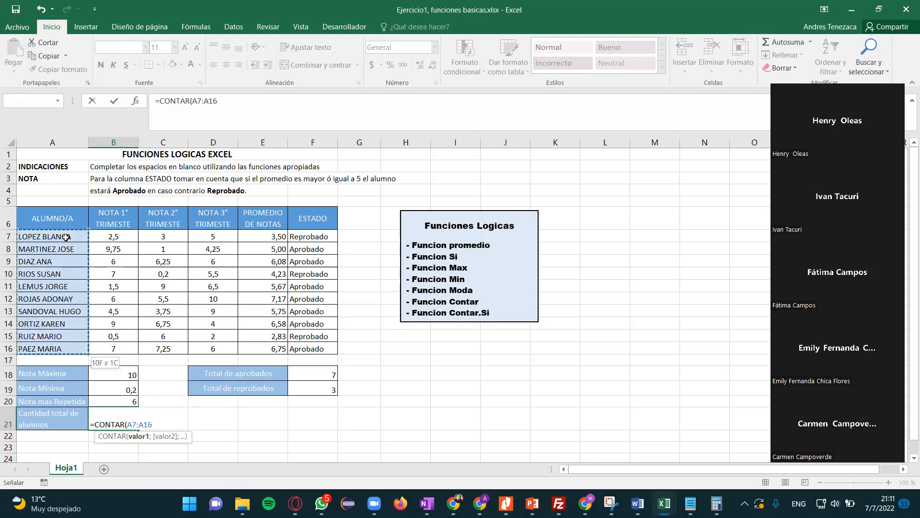
pyautogui.press('Return')
pyautogui.press('Up')
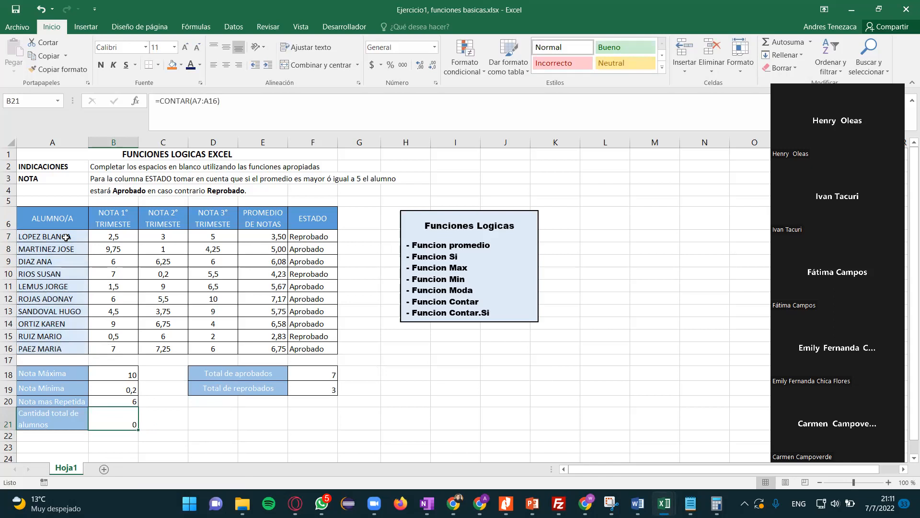
pyautogui.click(65, 237)
pyautogui.click(65, 249)
pyautogui.click(64, 237)
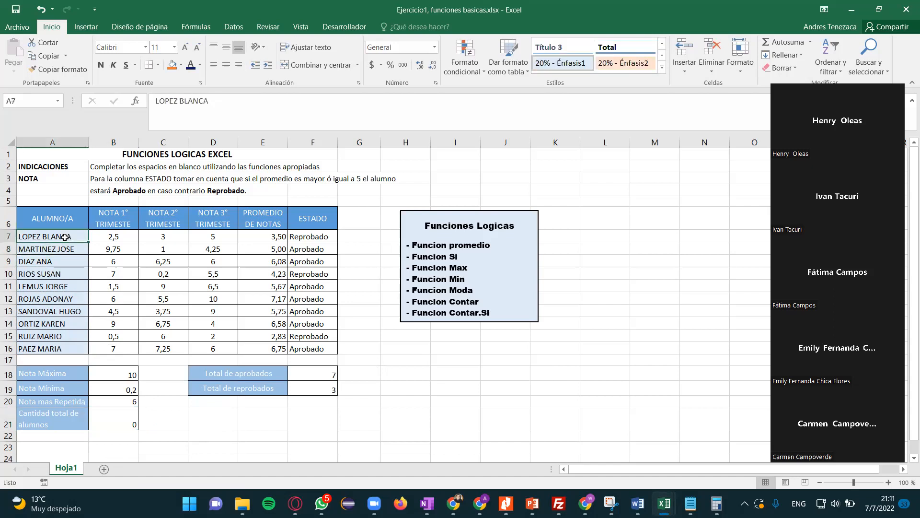
# - Replace the total students formula in B21 with CONTAR over the first-term grades in B7:B16
pyautogui.click(131, 423)
pyautogui.write('=')
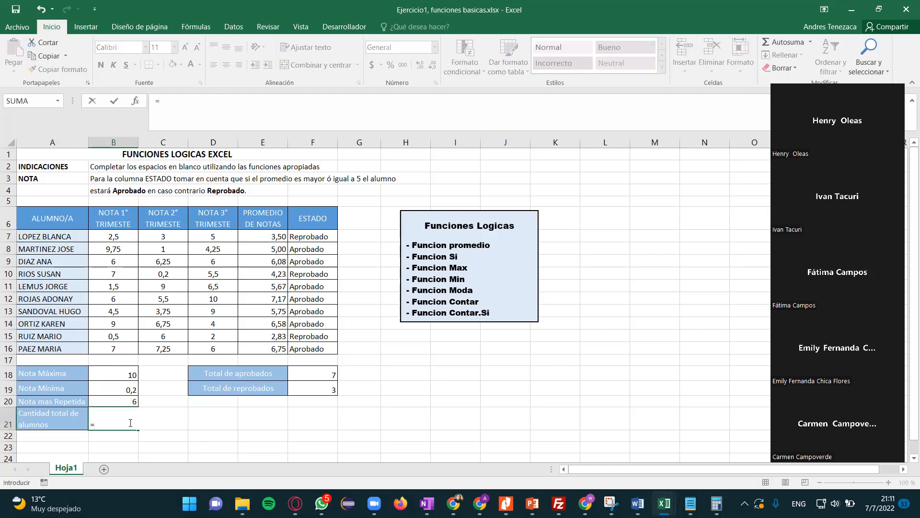
pyautogui.write('con')
pyautogui.click(127, 334)
pyautogui.doubleClick(126, 339)
pyautogui.moveTo(115, 236); pyautogui.dragTo(115, 261)
pyautogui.hotkey('shift', 'Down')
pyautogui.hotkey('shift', 'Down')
pyautogui.hotkey('shift', 'Down')
pyautogui.hotkey('shift', 'Down')
pyautogui.hotkey('shift', 'Down')
pyautogui.hotkey('shift', 'Down')
pyautogui.hotkey('shift', 'Down')
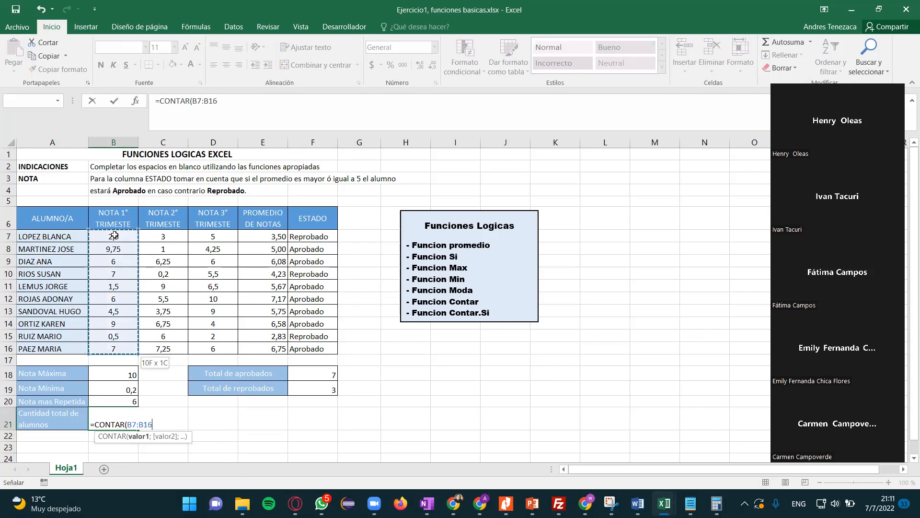
pyautogui.press('Return')
pyautogui.press('Up')
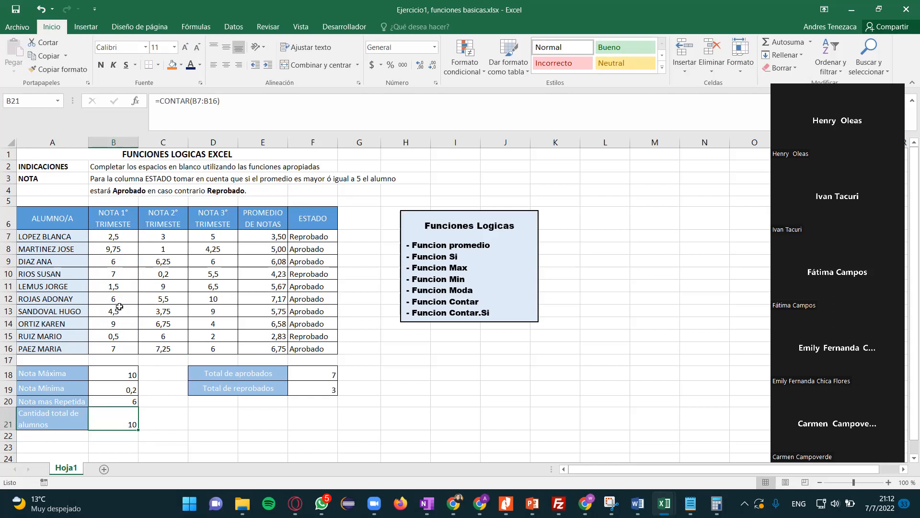
pyautogui.click(165, 423)
pyautogui.click(115, 424)
pyautogui.click(507, 249)
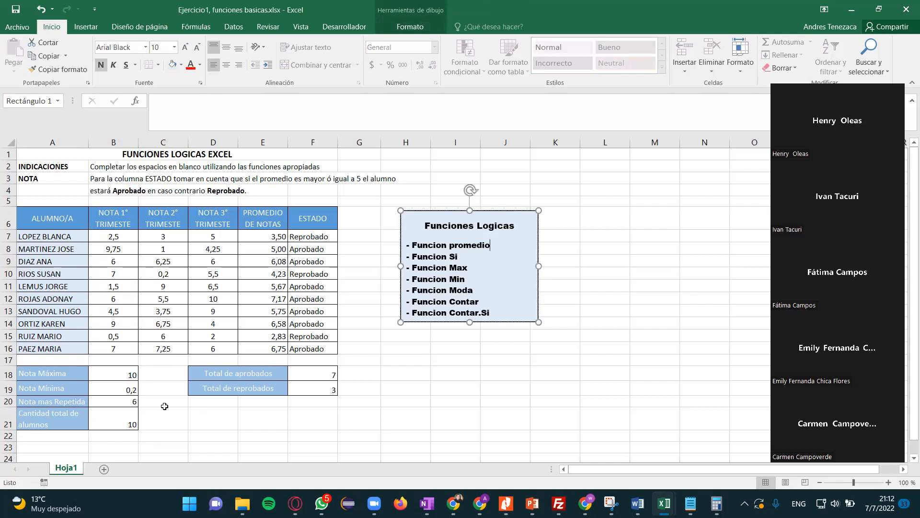
pyautogui.click(165, 402)
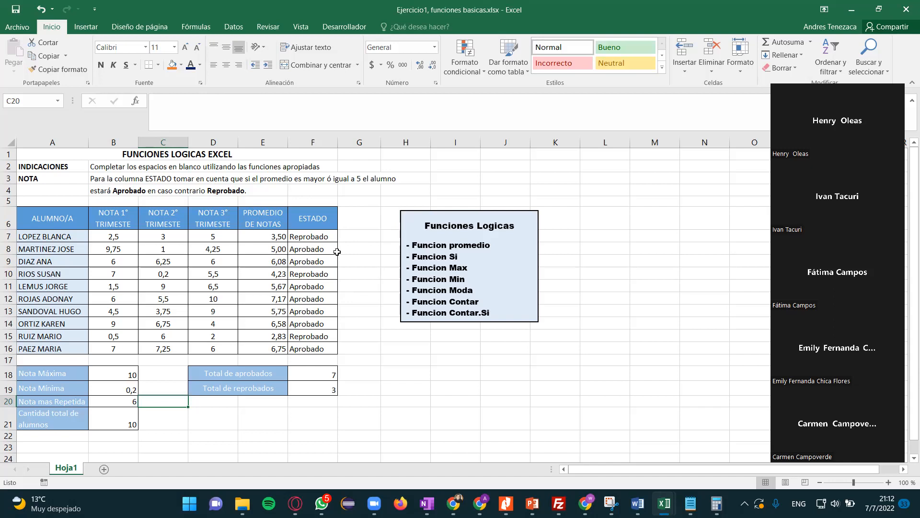
pyautogui.click(161, 375)
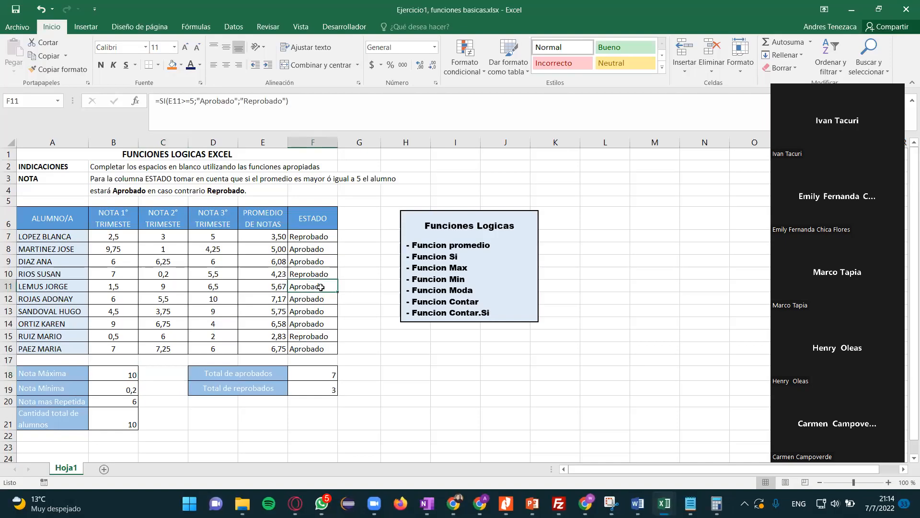
pyautogui.click(317, 260)
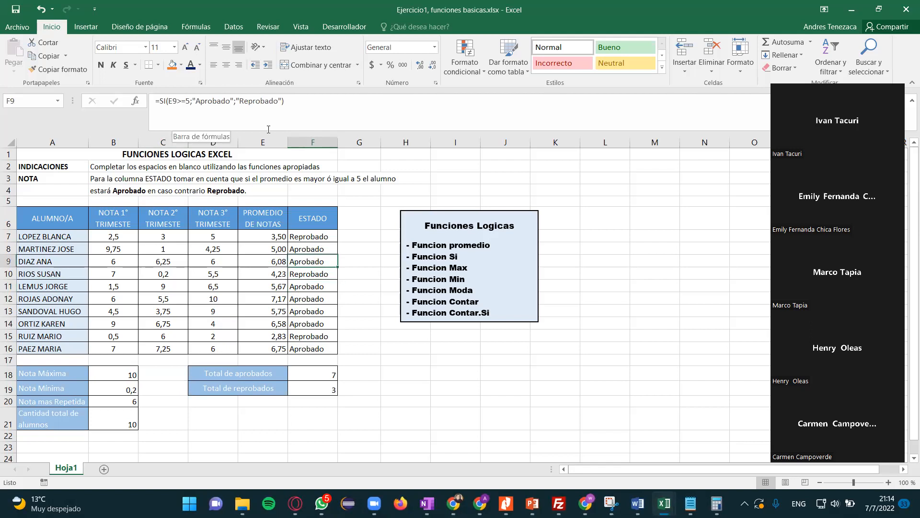
# - Change the third-term grade in D12 to 5 to test the student's average and status formulas
pyautogui.click(201, 295)
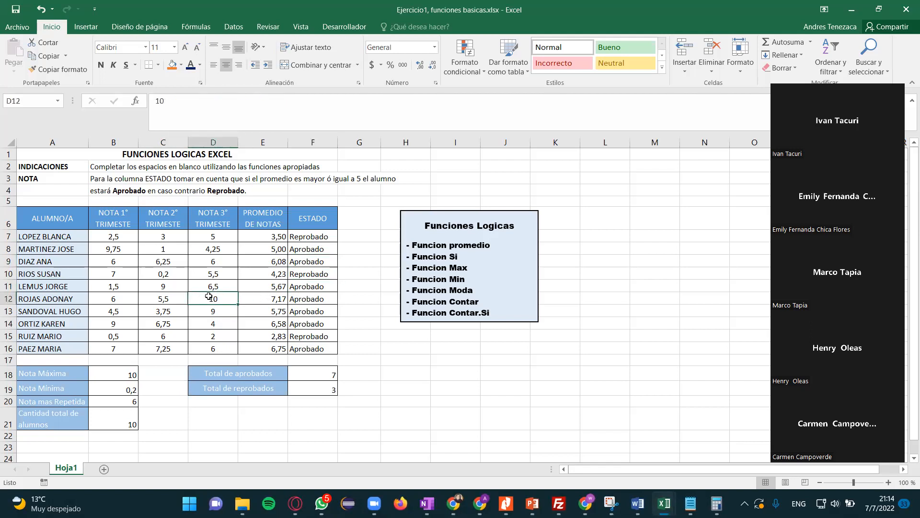
pyautogui.write('5')
pyautogui.press('Return')
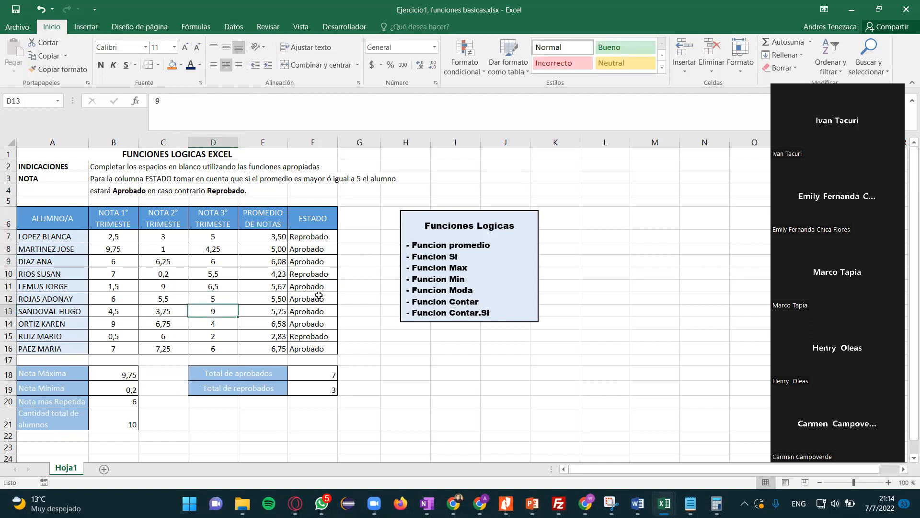
# - Set the third-term grade in D12 to 0,4 to test the status and total formulas with a failing average
pyautogui.click(231, 301)
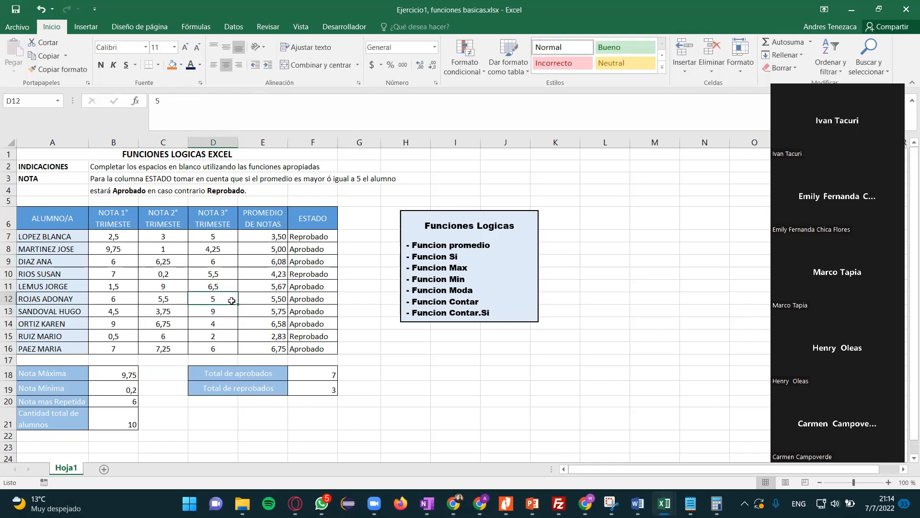
pyautogui.doubleClick(232, 301)
pyautogui.press('BackSpace')
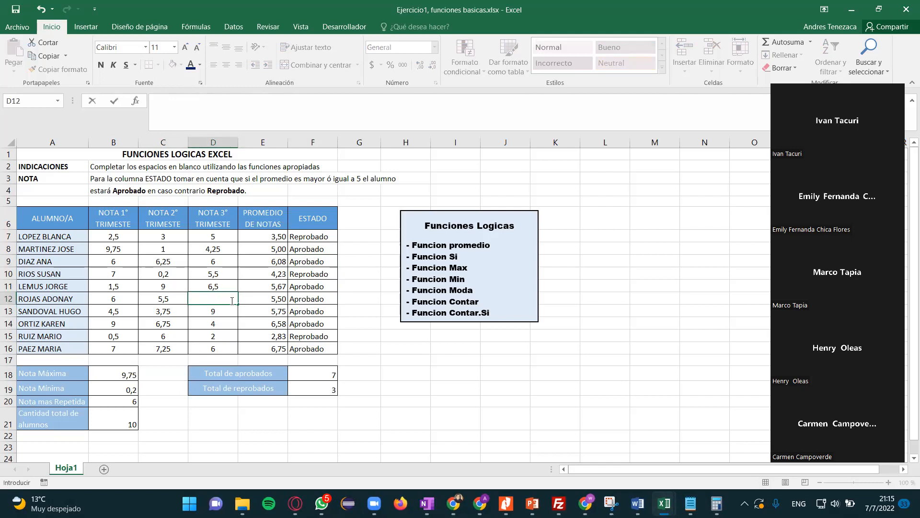
pyautogui.write('0,4')
pyautogui.press('Return')
pyautogui.click(355, 326)
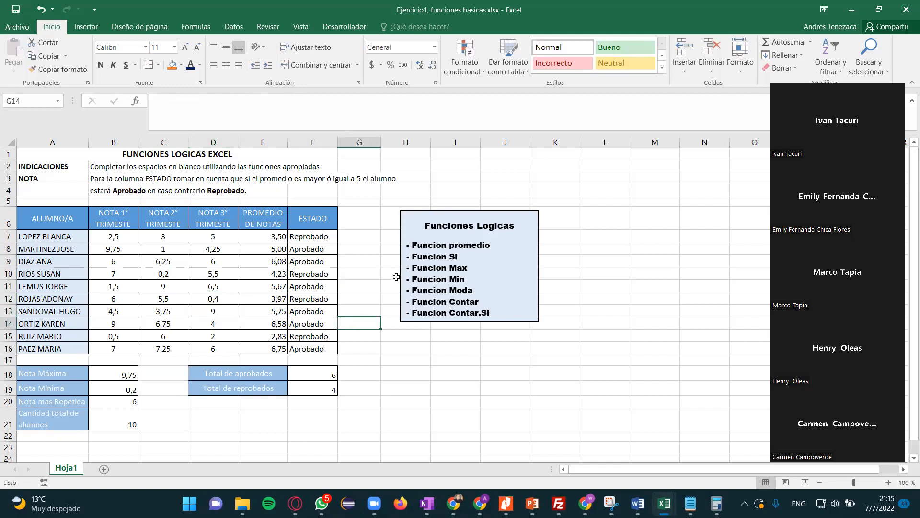